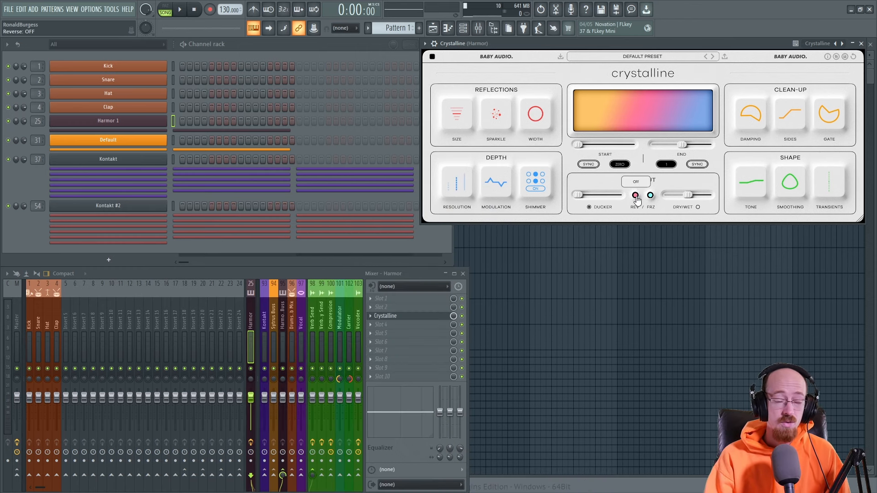
click(134, 128)
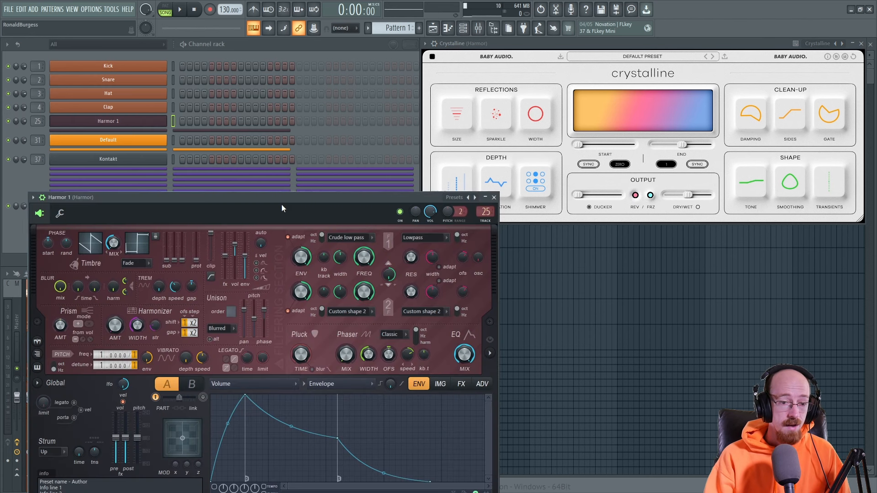
drag(294, 194, 273, 136)
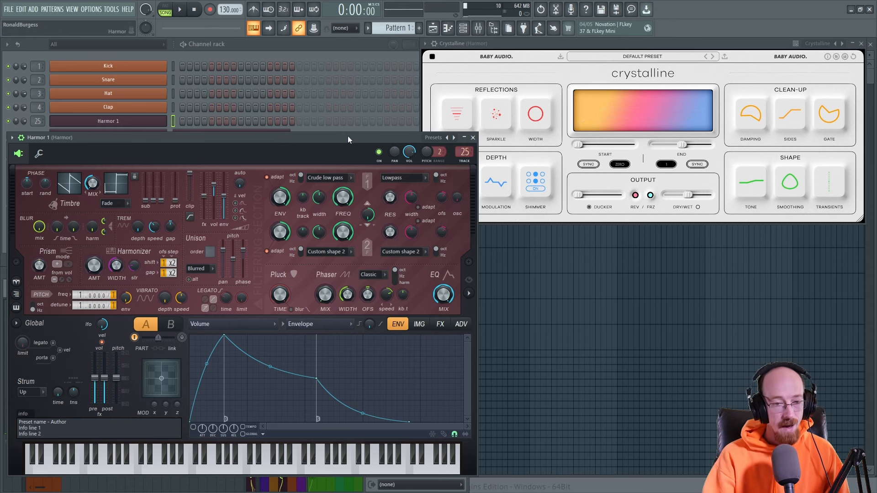
click(474, 137)
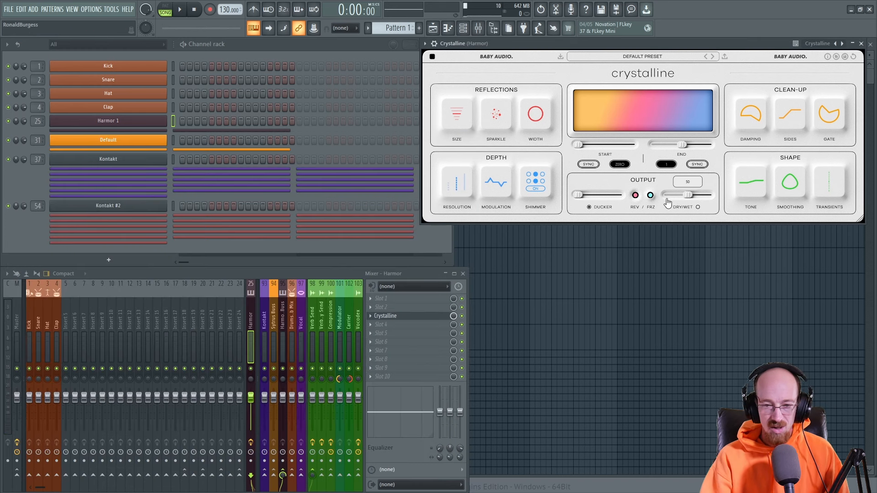
Switch the Crystalline plugin interface to its dark theme
mouse_move(622, 197)
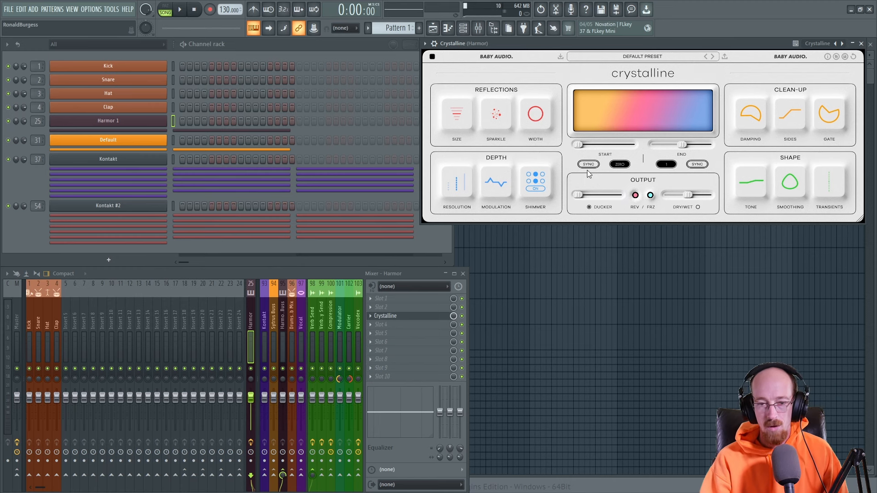
click(432, 56)
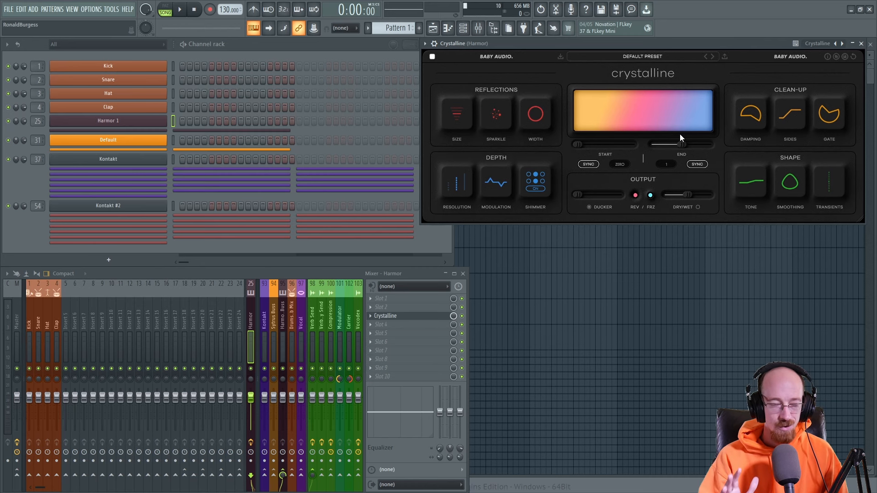
Open the Harmor 1 synth, adjust its Pluck time, and close the synth window
click(136, 119)
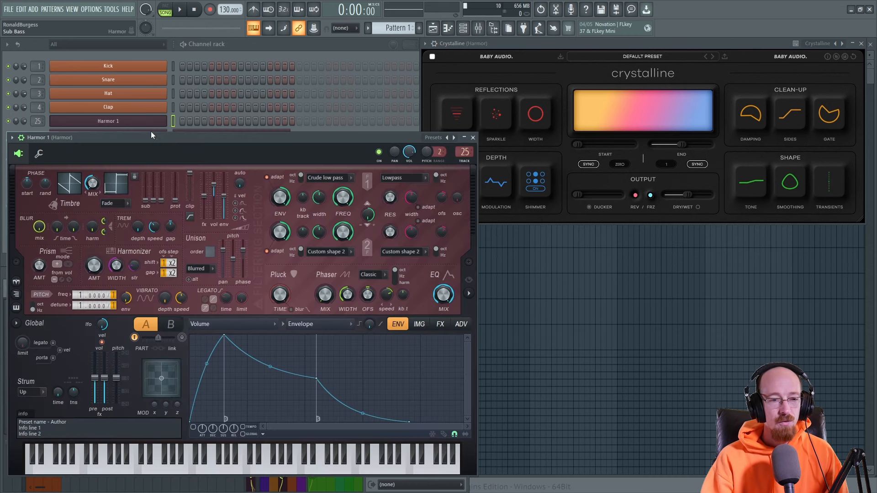
drag(339, 144, 339, 67)
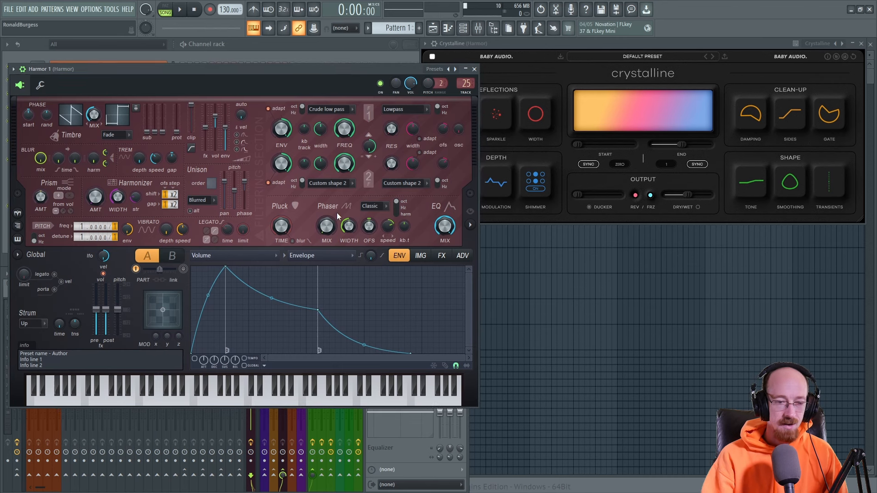
drag(282, 226, 281, 201)
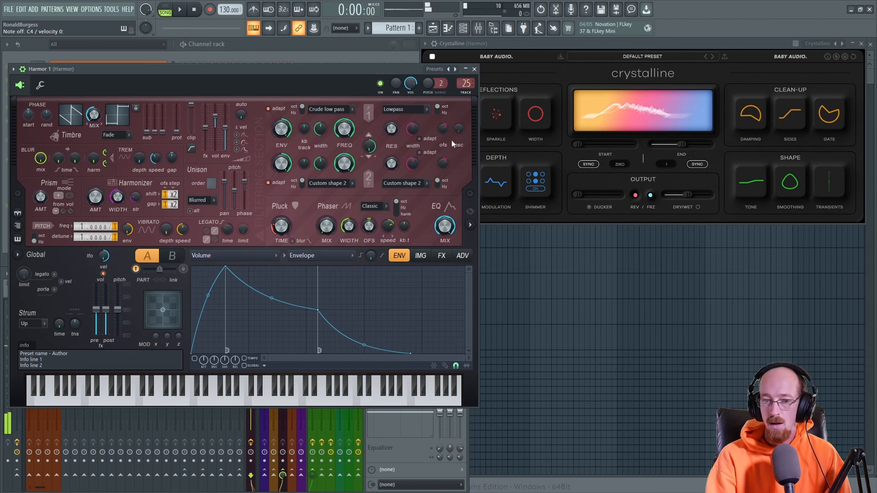
click(472, 68)
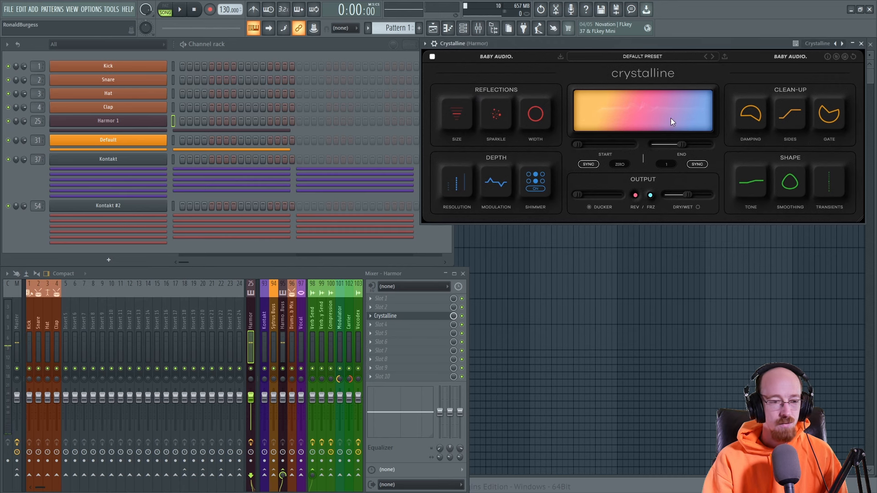
Draw a one-bar chord of C4, D#4 and G4 at the start of Harmor 1's piano roll
right_click(166, 121)
click(210, 121)
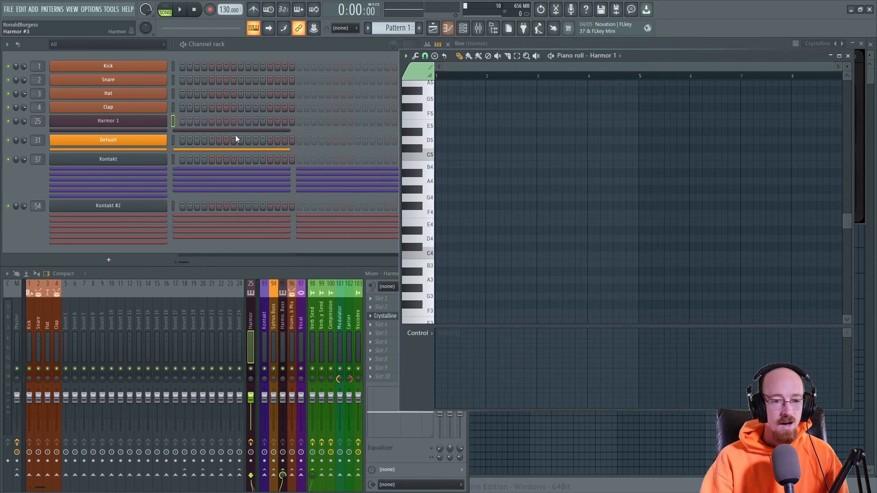
click(448, 257)
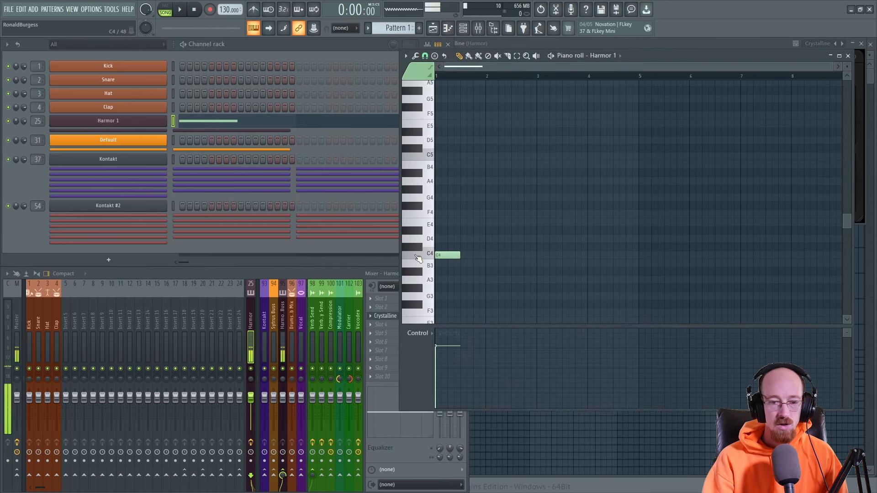
drag(461, 256, 477, 249)
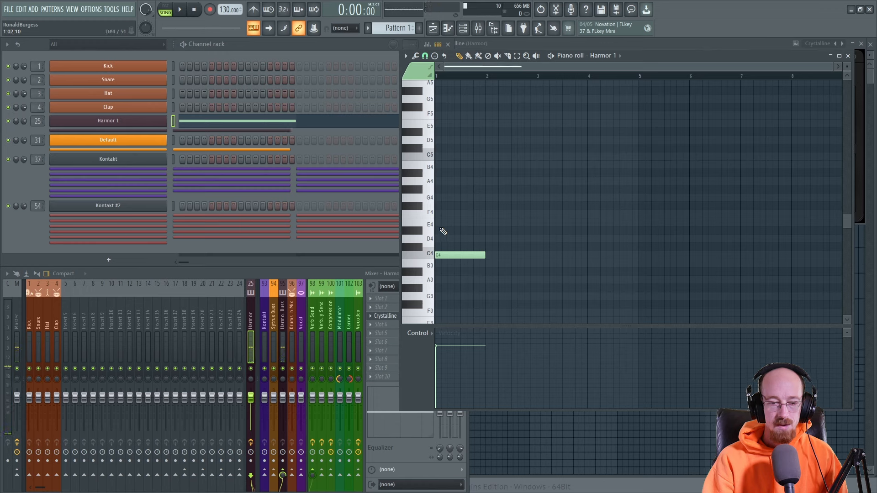
click(443, 230)
click(442, 198)
Select the whole chord and duplicate it three times to fill four bars
key(ctrl+a)
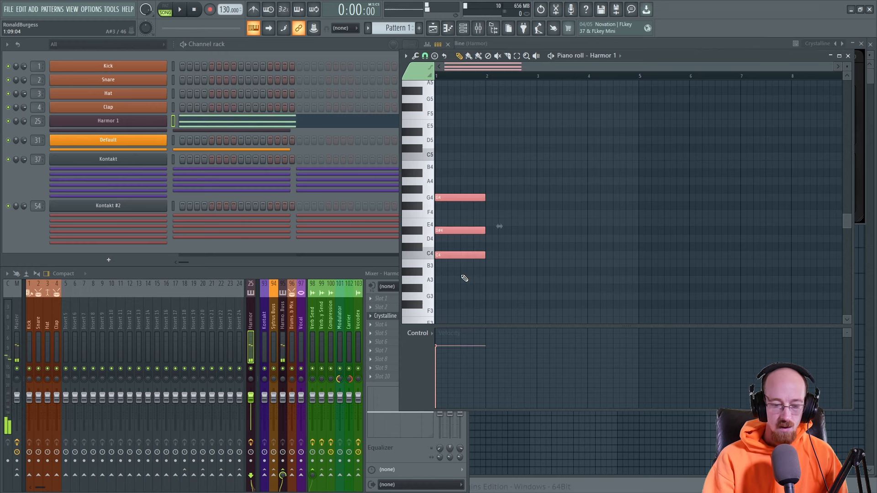
key(ctrl+b)
key(ctrl+b)
key(ctrl+b)
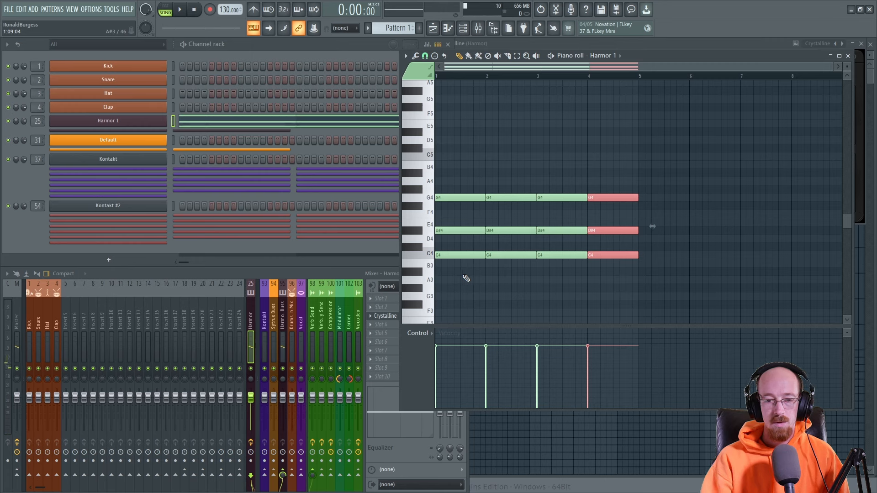
Lower the bottom notes to B3 in bar 2 and A#3 in bar 3, with half-bar A3 and B3 notes in bar 4
drag(507, 255, 544, 271)
drag(619, 255, 613, 280)
click(618, 264)
Select all the chord notes and transpose them up one octave
drag(469, 186, 711, 320)
key(ctrl+Up)
scroll(746, 192, up, 1)
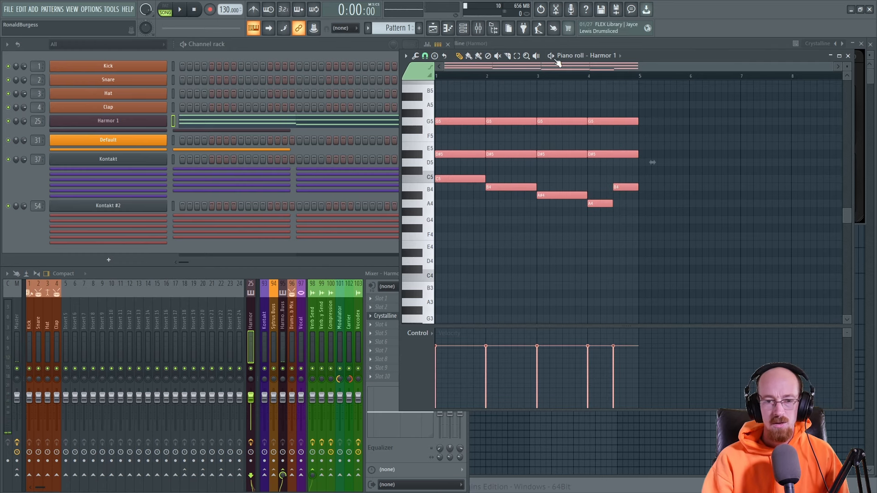
Set Harmor 1's arpeggiator to the up-down direction and return to the synth's main controls
click(143, 126)
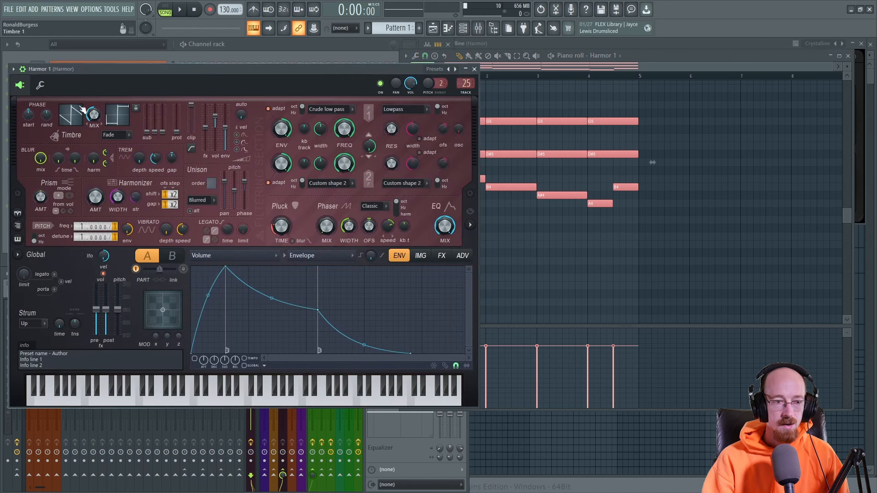
click(40, 85)
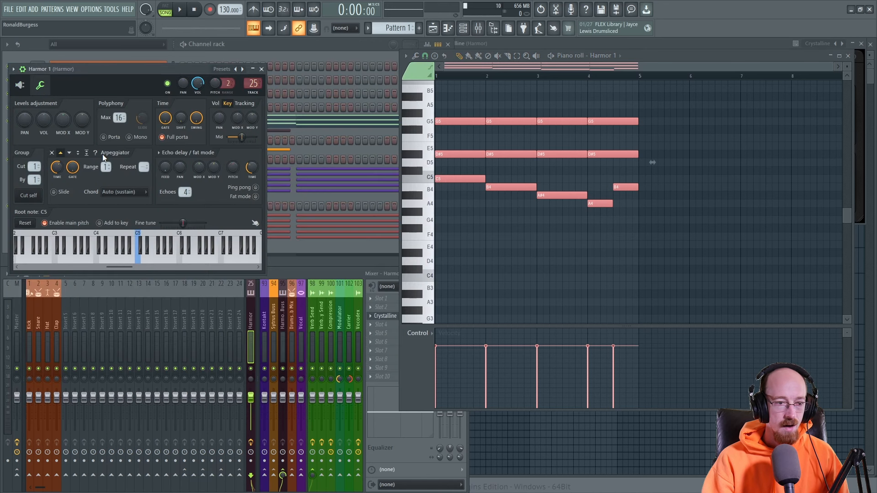
click(78, 153)
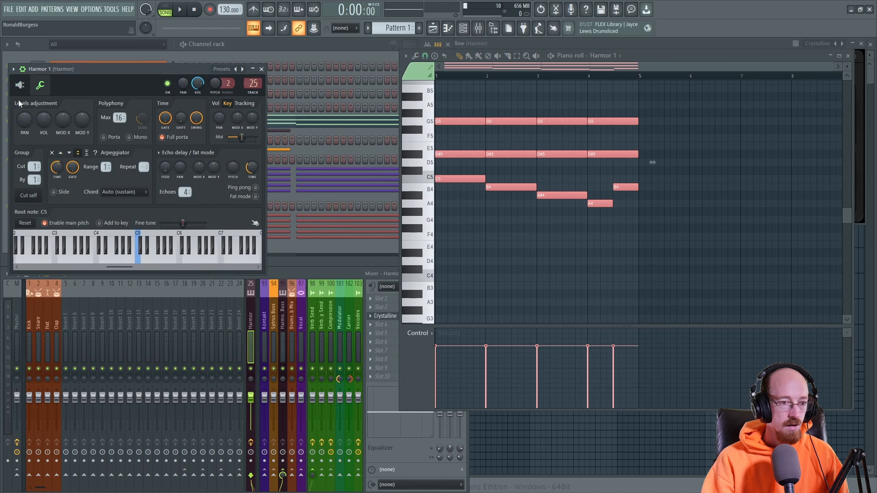
click(20, 85)
Switch playback from song to pattern mode and play Pattern 1 to audition the arpeggiated chords
key(space)
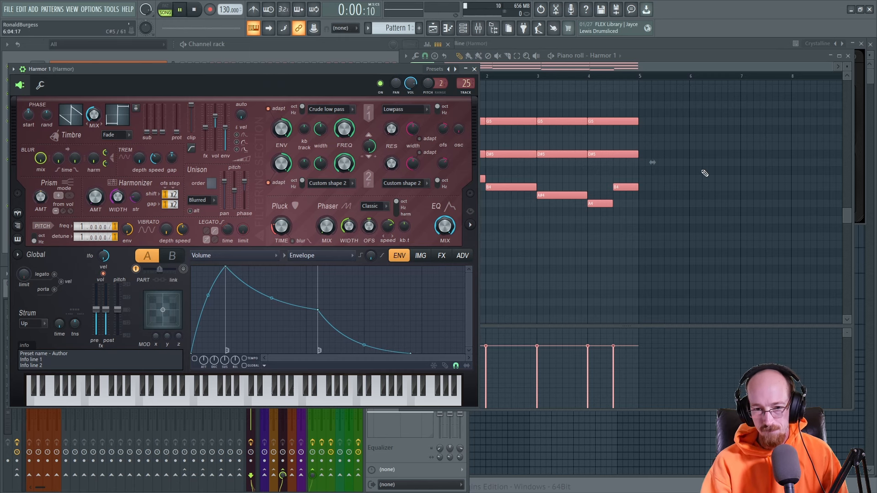
click(549, 67)
key(space)
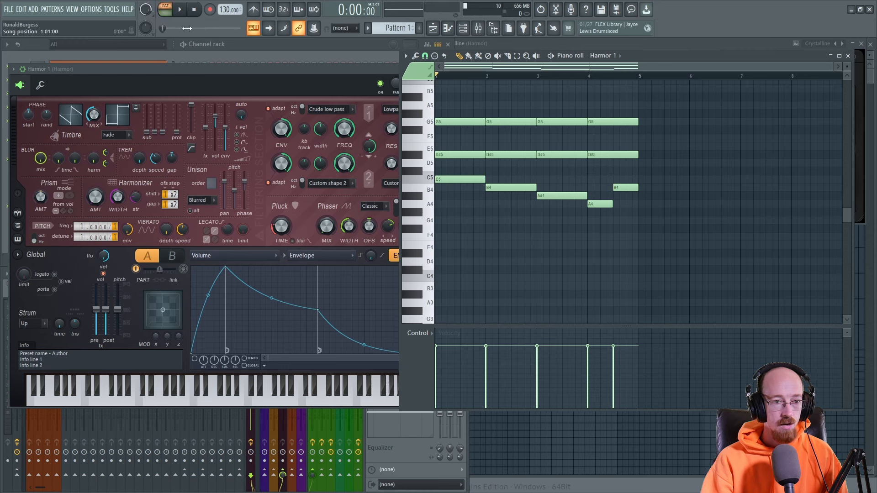
click(165, 9)
key(space)
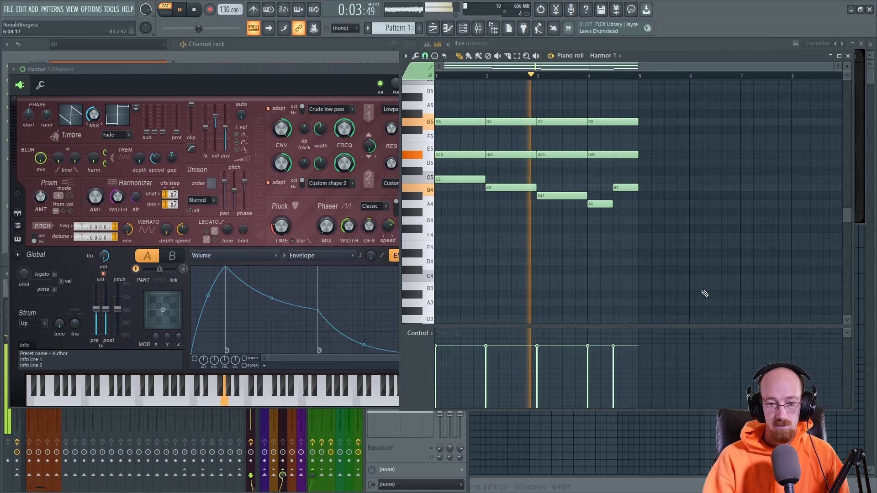
click(345, 125)
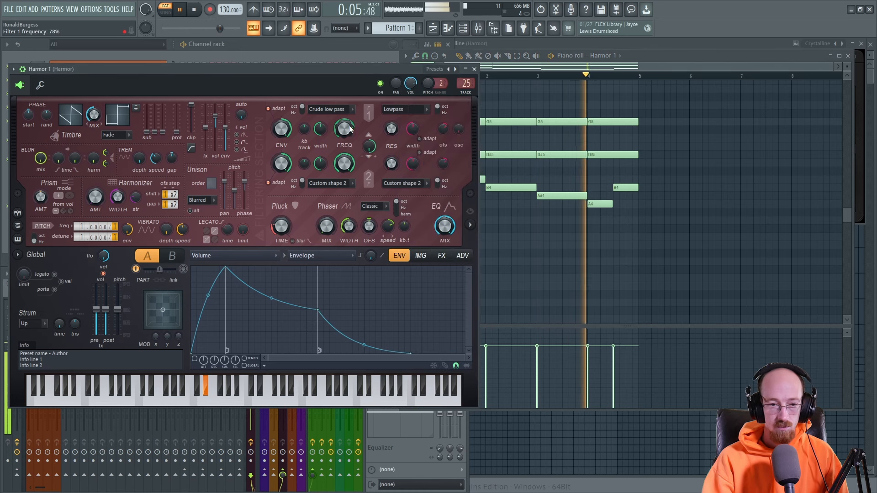
key(space)
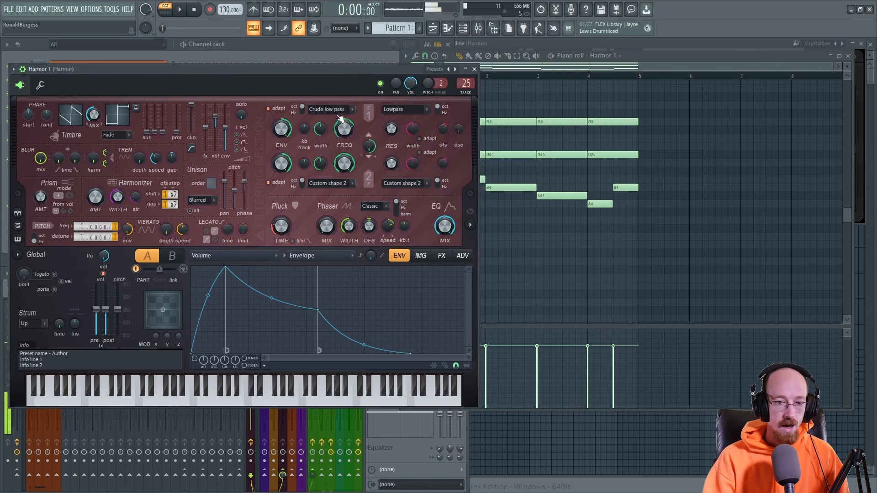
Close the Harmor synth and piano roll windows and bring Crystalline to the front
click(475, 69)
click(848, 56)
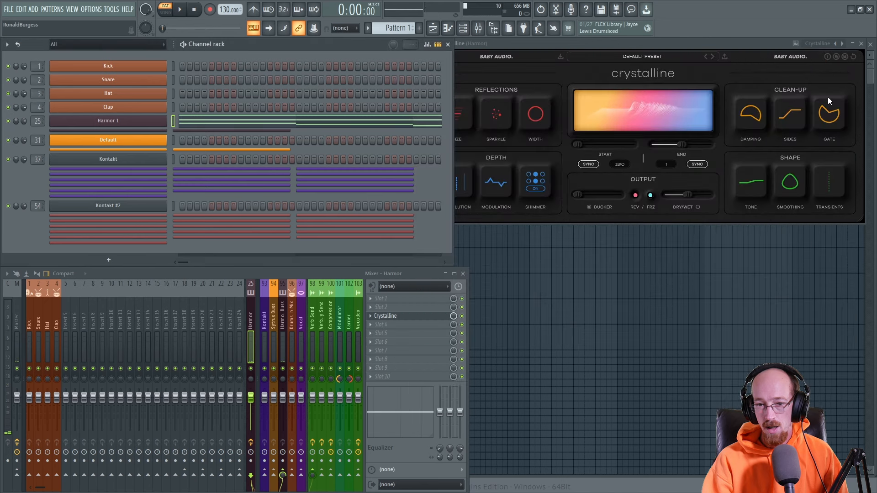
click(658, 43)
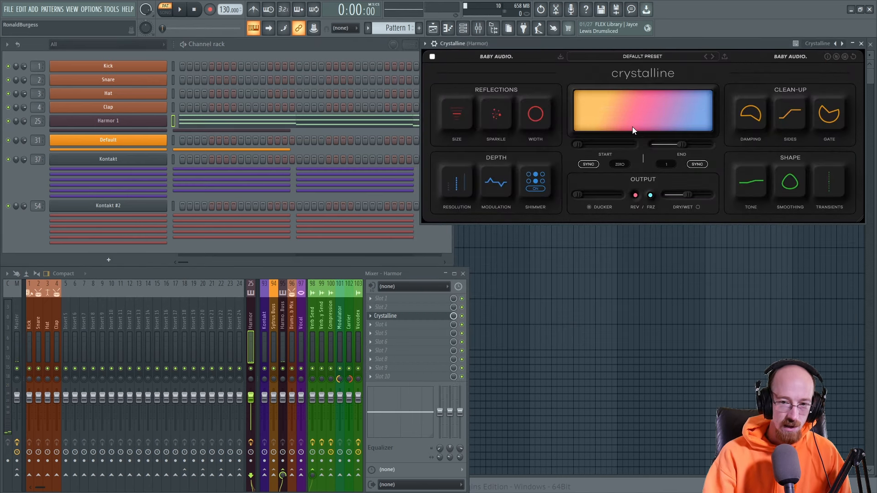
Shorten Crystalline's reverb end time, switch it to milliseconds at 37 ms, and play the pattern
mouse_move(612, 194)
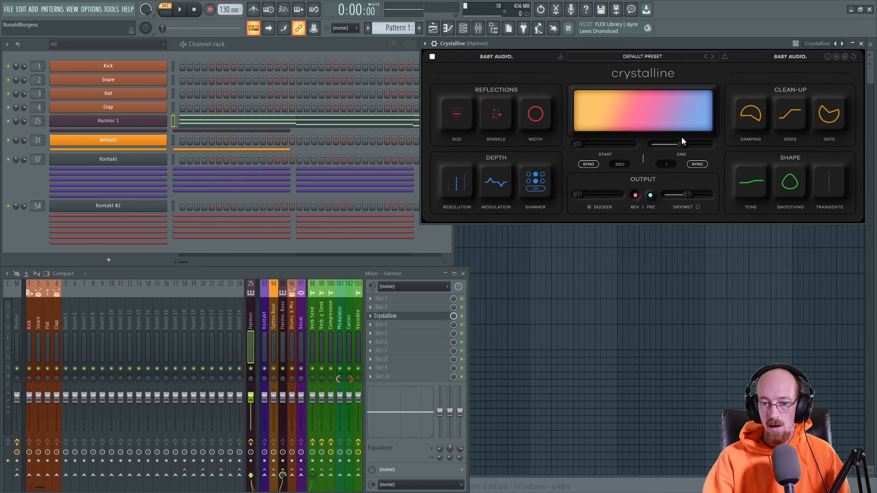
drag(681, 149, 655, 149)
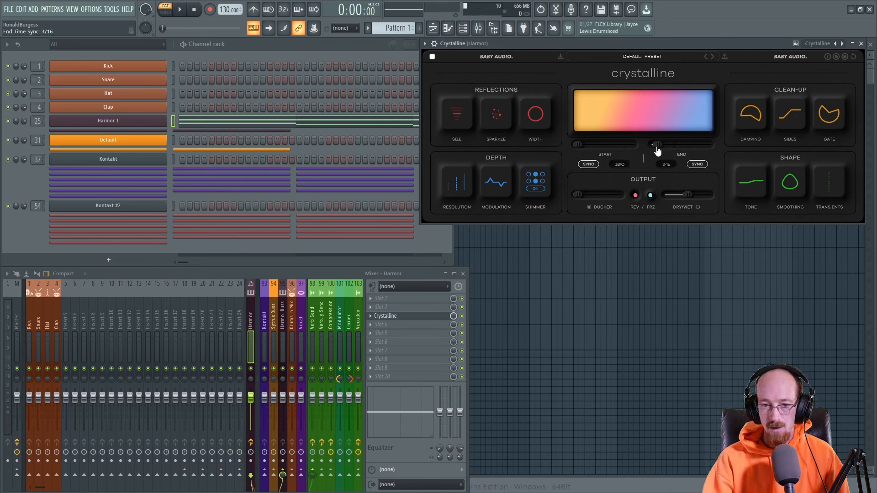
click(697, 164)
drag(682, 149, 658, 154)
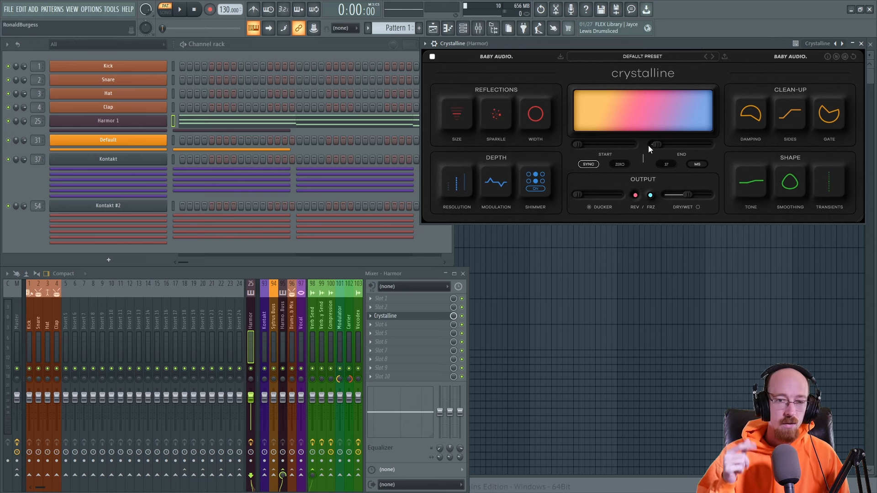
key(space)
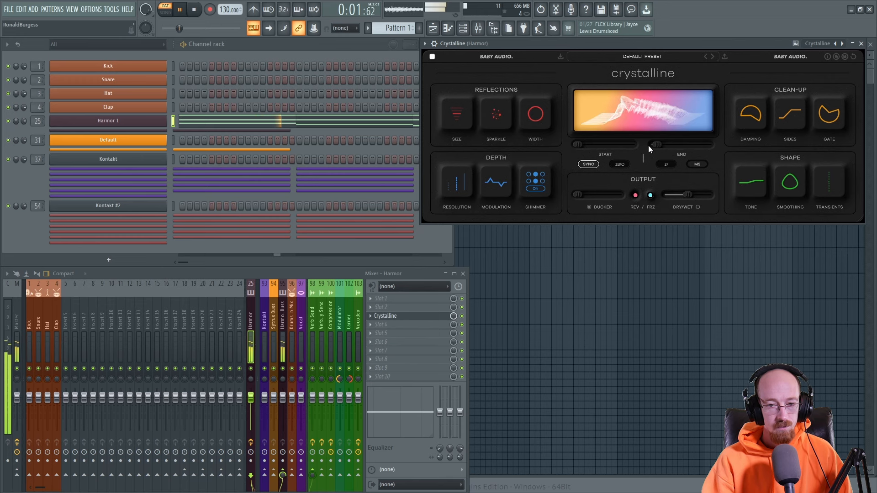
Return the reverb end time to tempo sync, stop playback, and set the time to 1/16
click(697, 164)
key(space)
drag(660, 151, 658, 163)
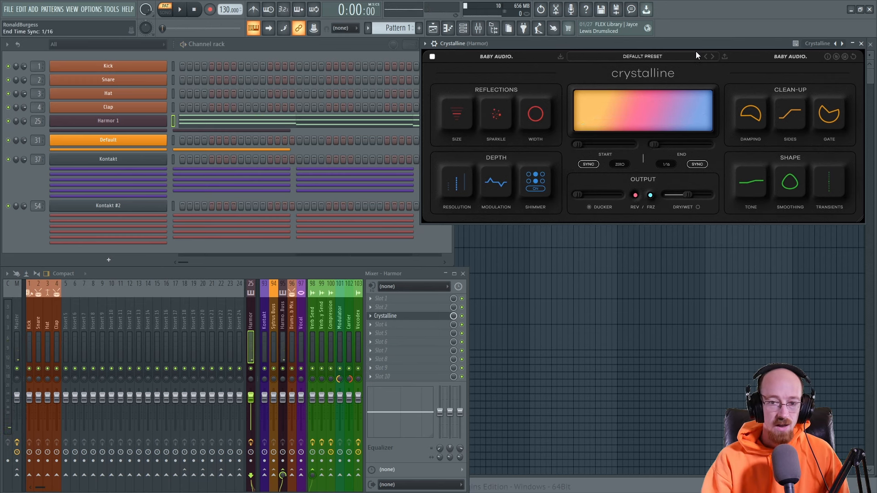
Play the pattern, switch the reverb end time to milliseconds at 19 ms, and stop after listening
key(space)
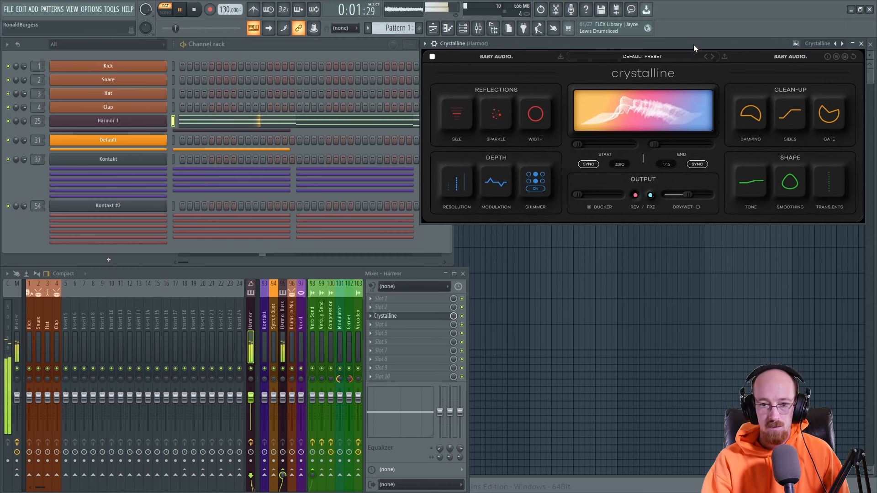
click(695, 165)
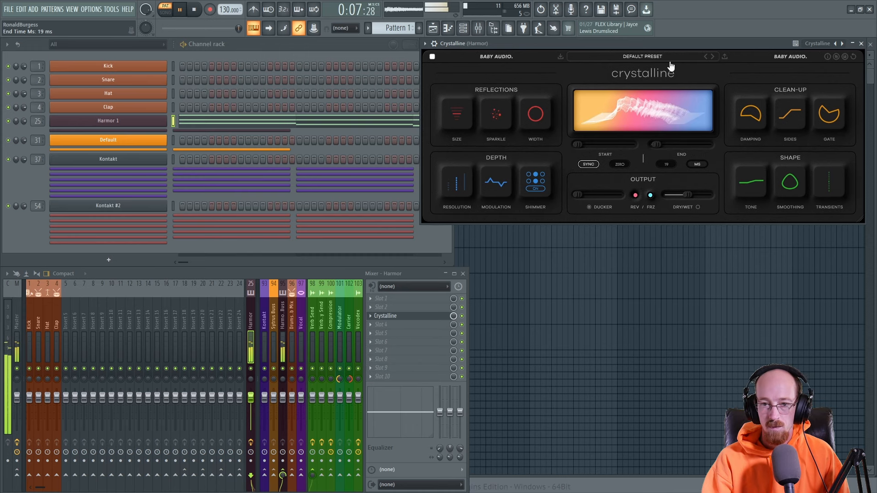
drag(690, 44, 688, 45)
key(space)
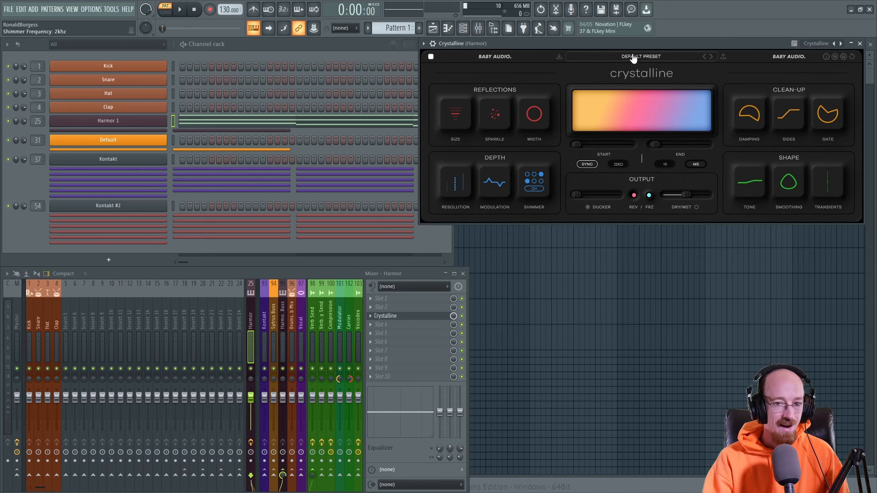
Raise Crystalline's Modulation to 100% while the pattern plays, and stop playback
key(space)
drag(499, 184, 502, 118)
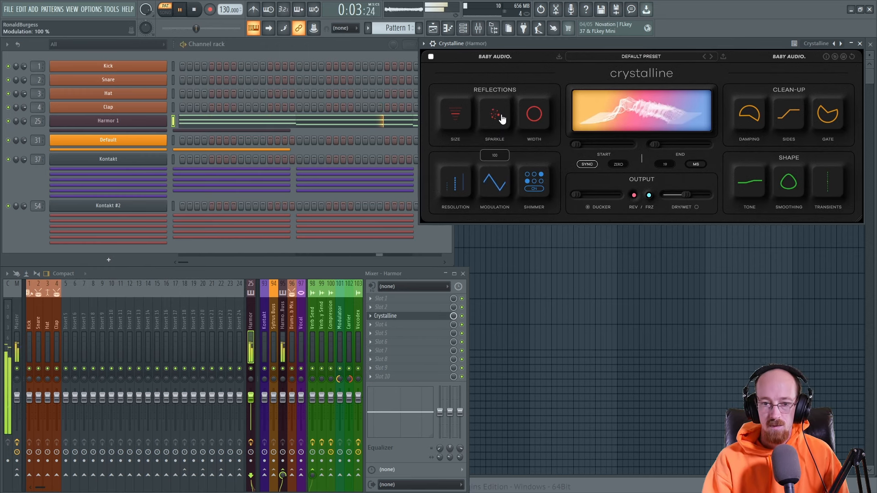
key(space)
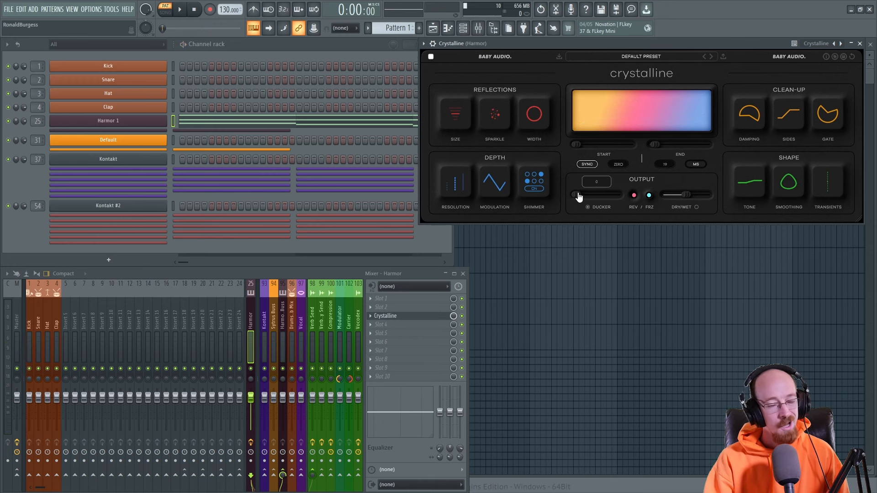
Try the Ducker at 100% and return it to zero, set Dry/Wet fully wet, and audition the pattern
drag(579, 200, 617, 200)
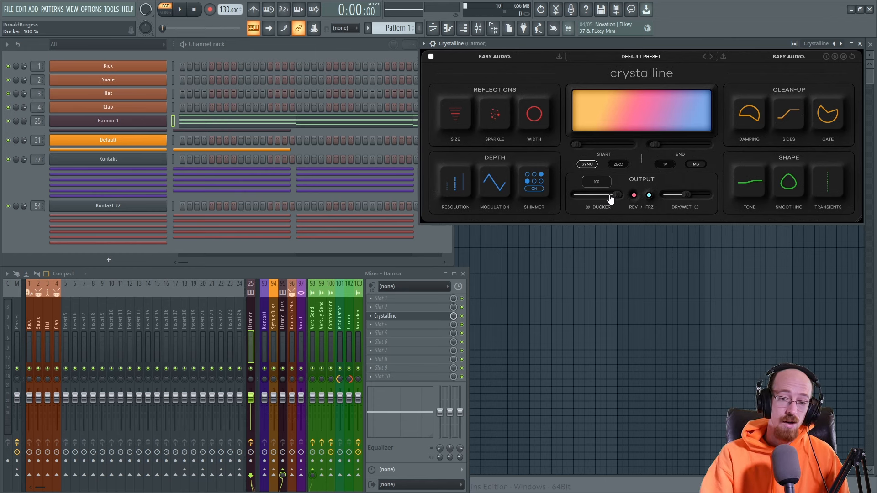
drag(611, 199, 577, 196)
drag(685, 196, 708, 196)
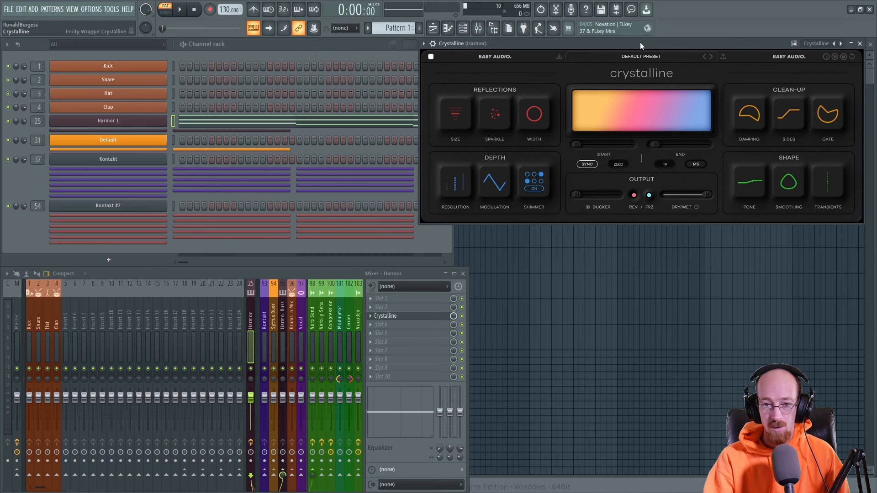
key(space)
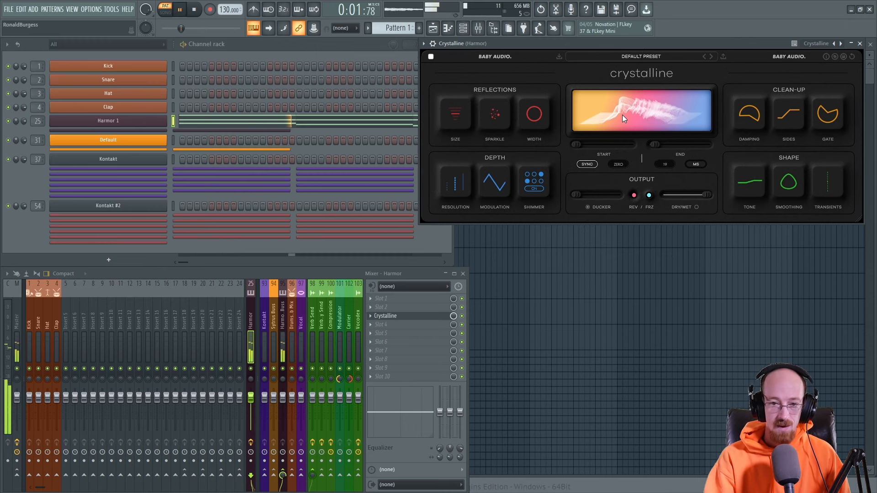
key(space)
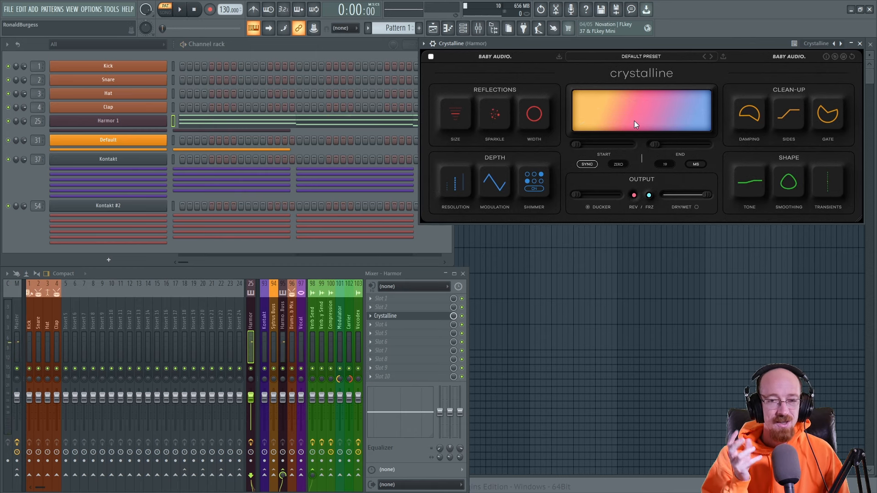
Raise Crystalline's Sparkle and set its Size to SPACEY while auditioning the pattern
drag(498, 118, 501, 67)
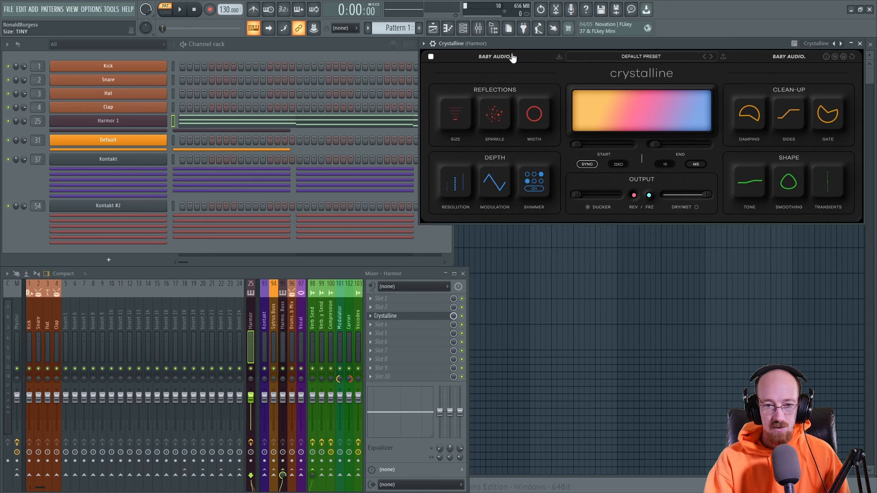
key(space)
drag(456, 113, 456, 111)
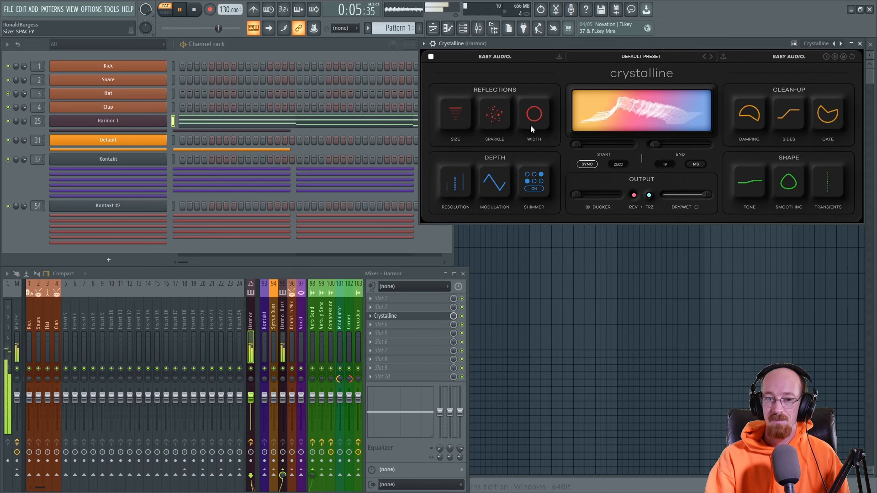
key(space)
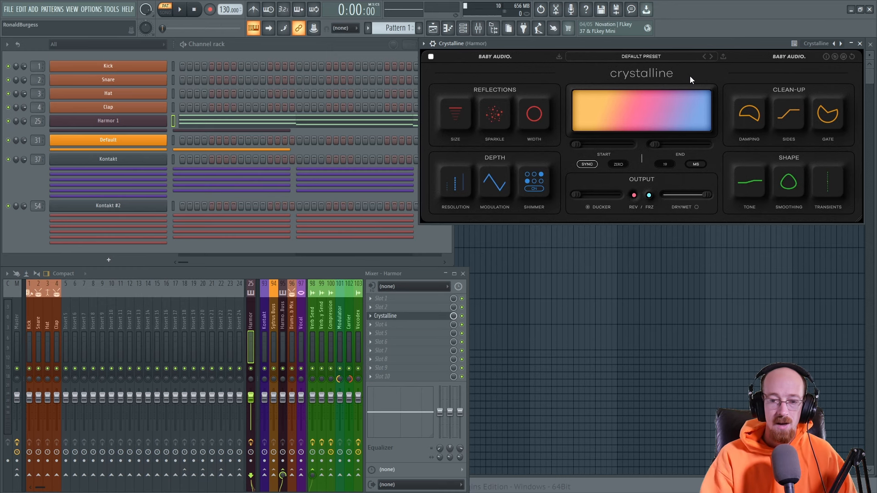
Close Crystalline, place two consecutive Pattern 1 clips on the playlist's Master track, and select their time range
click(860, 44)
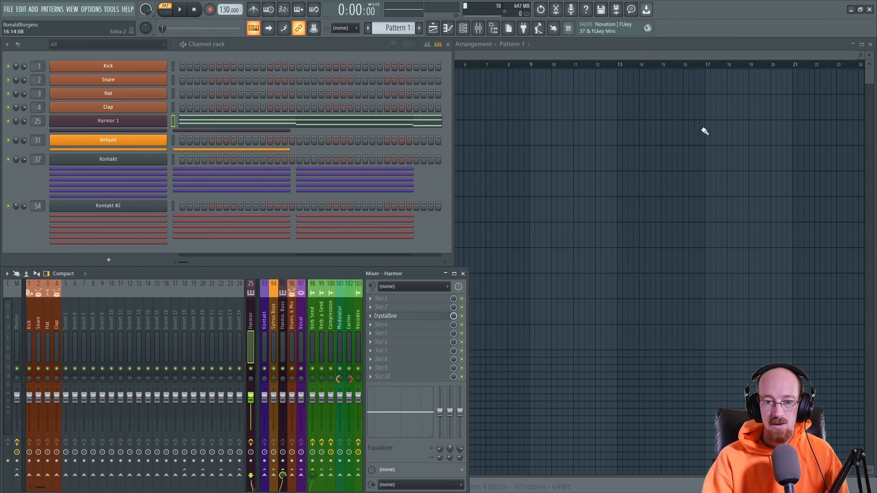
drag(631, 85, 380, 85)
click(488, 83)
drag(488, 84, 483, 83)
drag(527, 66, 205, 63)
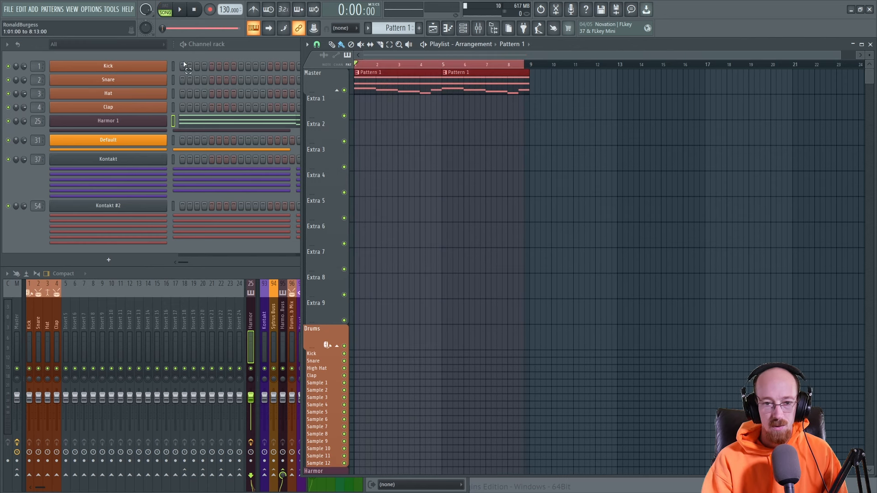
Enable the reverb in Harmor 1's effects section and adjust its decay
click(133, 123)
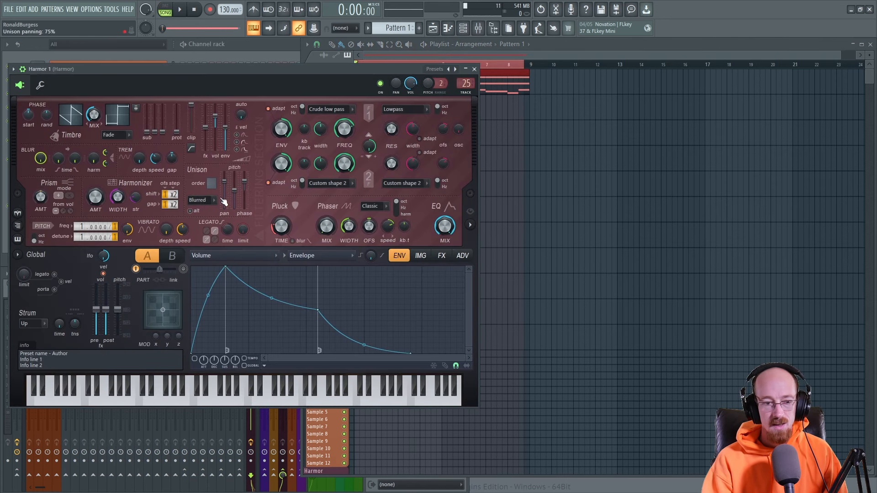
click(420, 256)
click(441, 257)
click(300, 357)
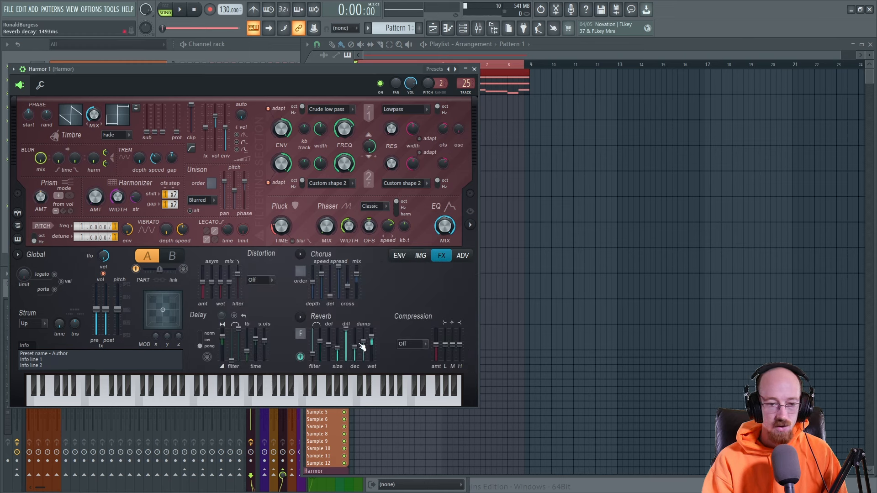
drag(355, 348, 354, 345)
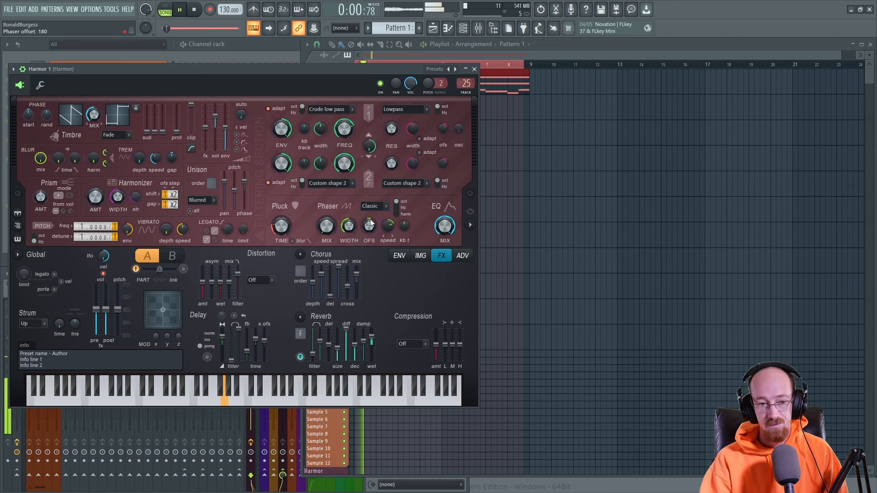
Create an automation clip for Harmor's Filter 1 frequency and lower its starting point for a rising sweep
right_click(344, 130)
click(365, 160)
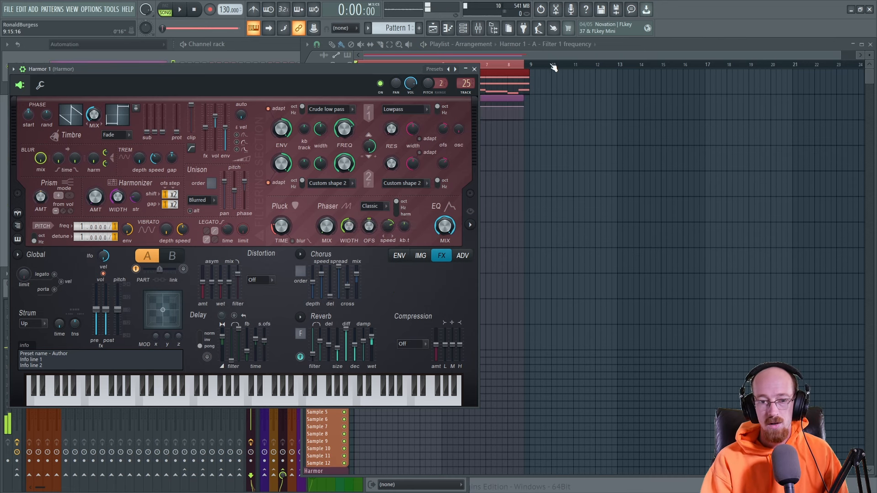
drag(357, 109, 359, 120)
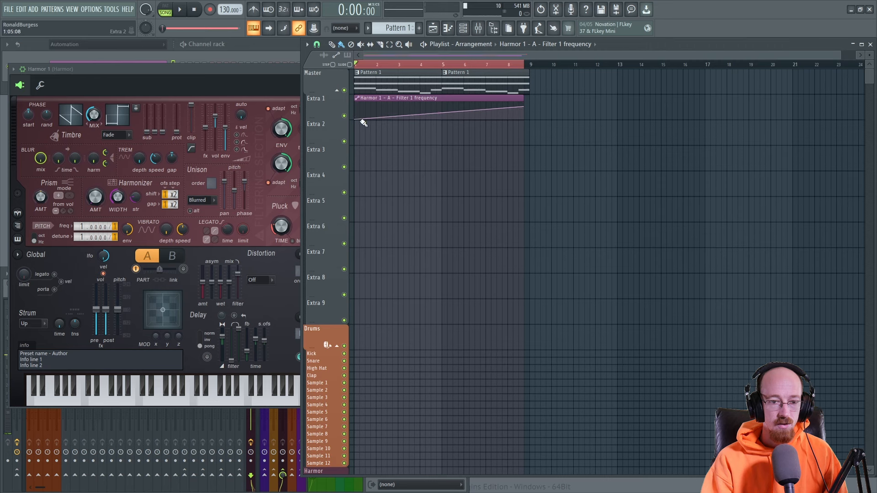
Play the arrangement to hear the Filter 1 frequency sweep, stop playback, and close Harmor
key(space)
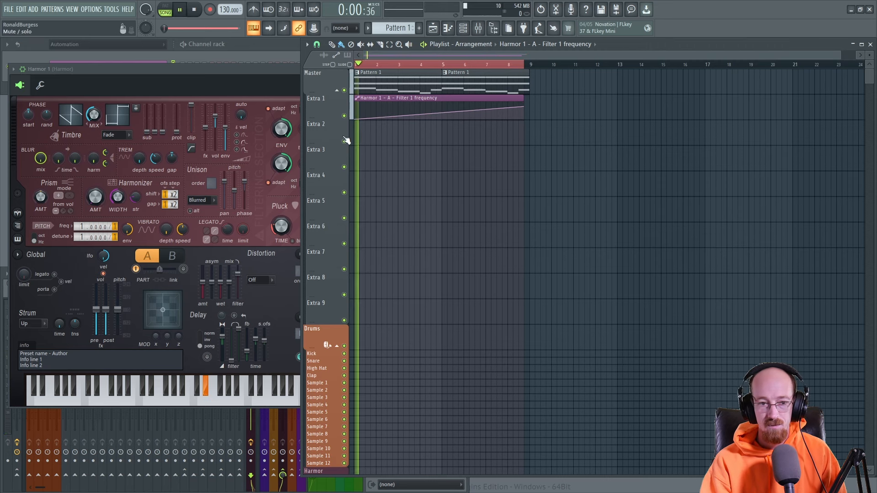
click(254, 72)
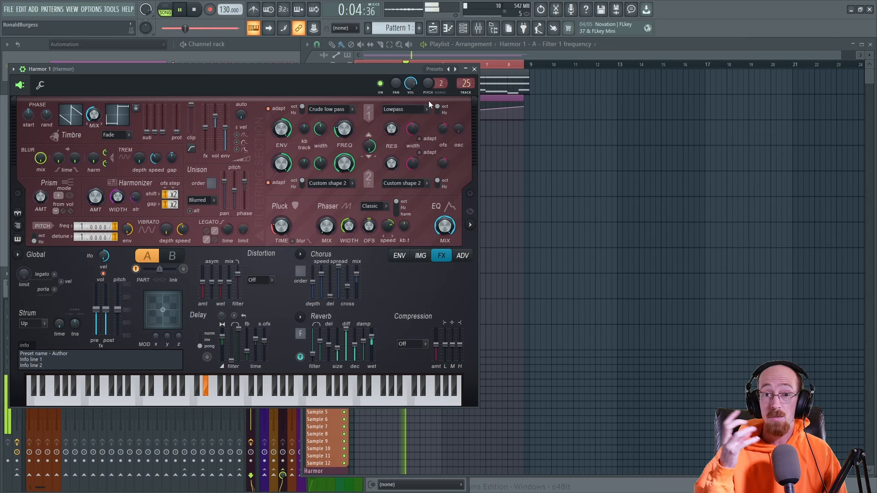
key(space)
click(474, 69)
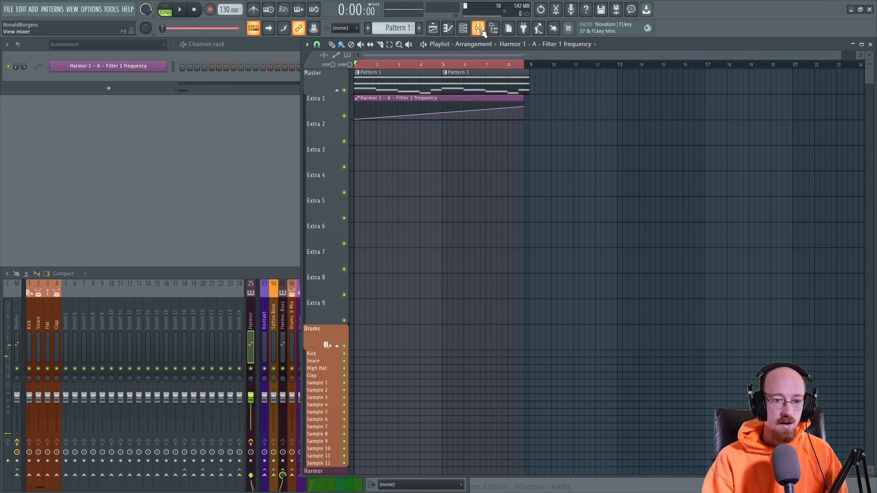
Create an automation clip for Harmor 1's reverb decay and lower its end point to the minimum
click(110, 45)
click(123, 56)
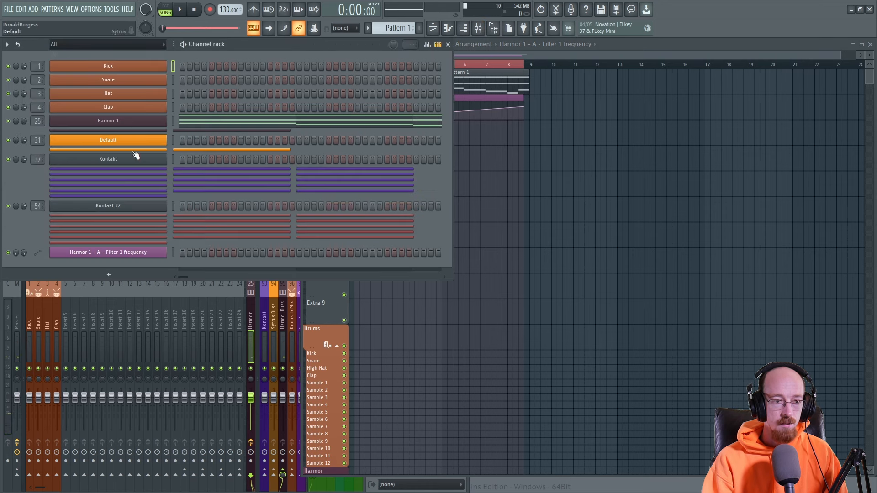
click(135, 123)
right_click(351, 353)
click(393, 404)
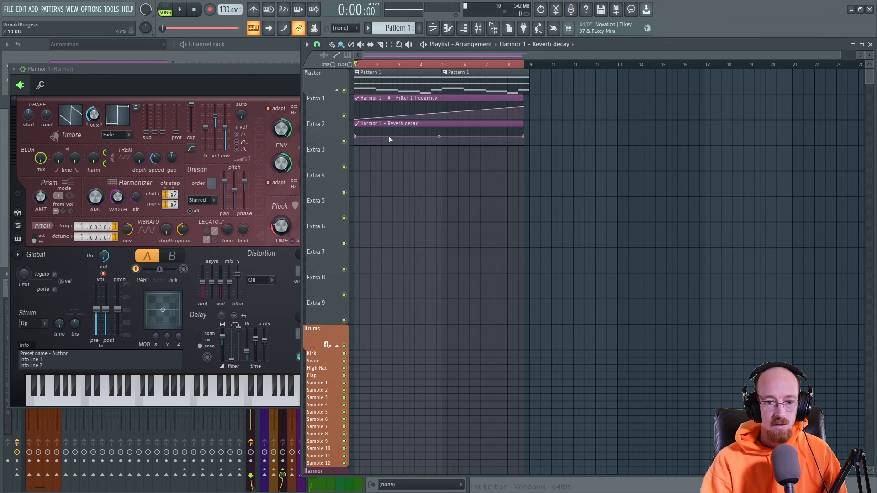
drag(526, 135, 524, 146)
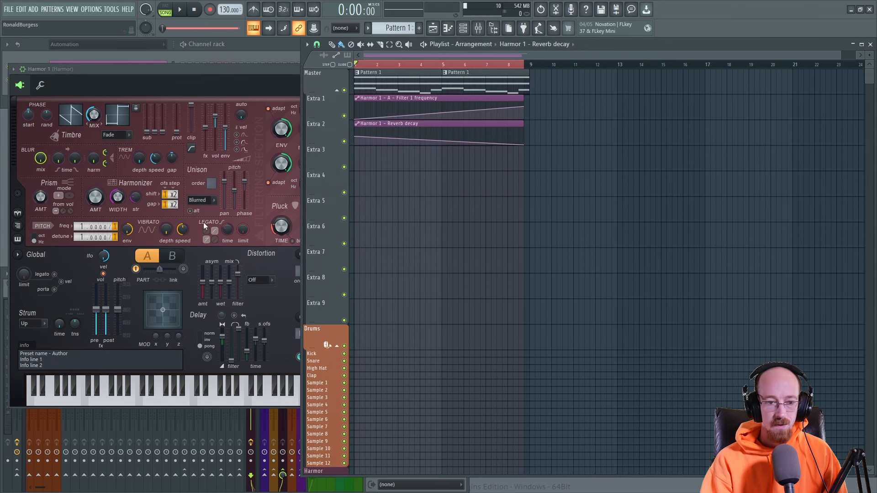
Create an automation clip for Harmor's Enable reverb switch, extend it into bar 12, and make it switch off midway through bar 10
click(270, 299)
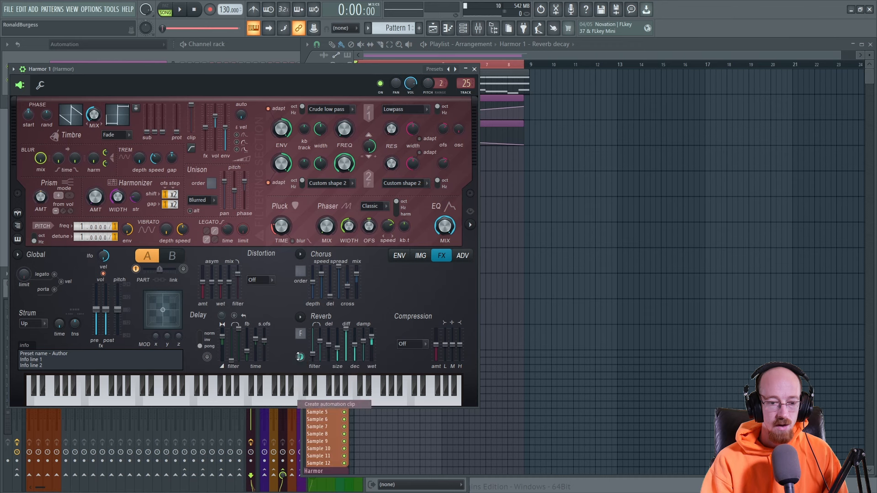
click(504, 165)
drag(526, 160, 578, 162)
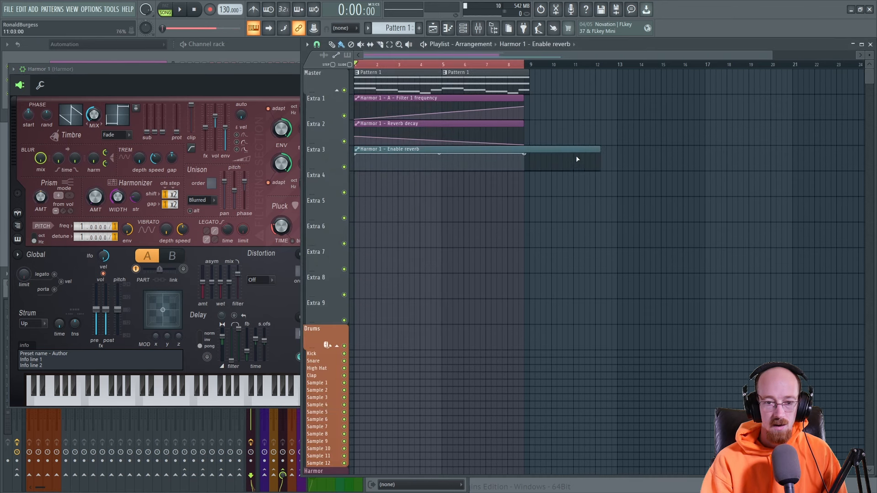
right_click(564, 160)
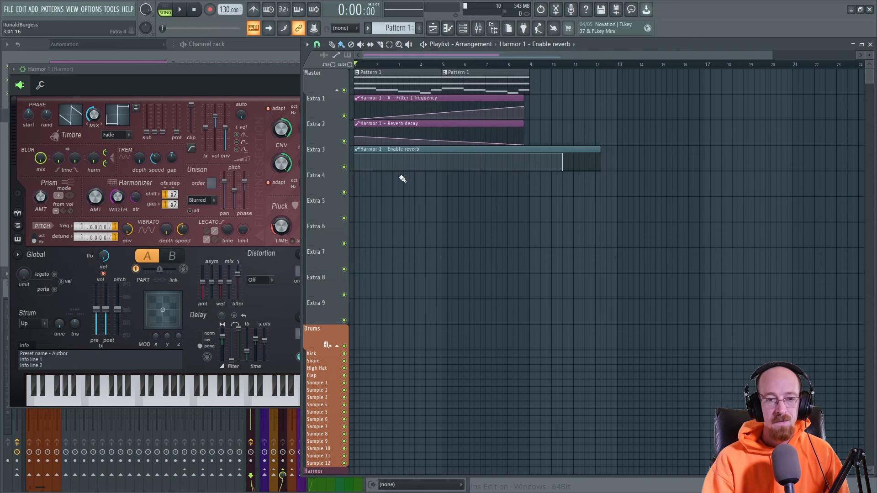
click(262, 64)
click(473, 73)
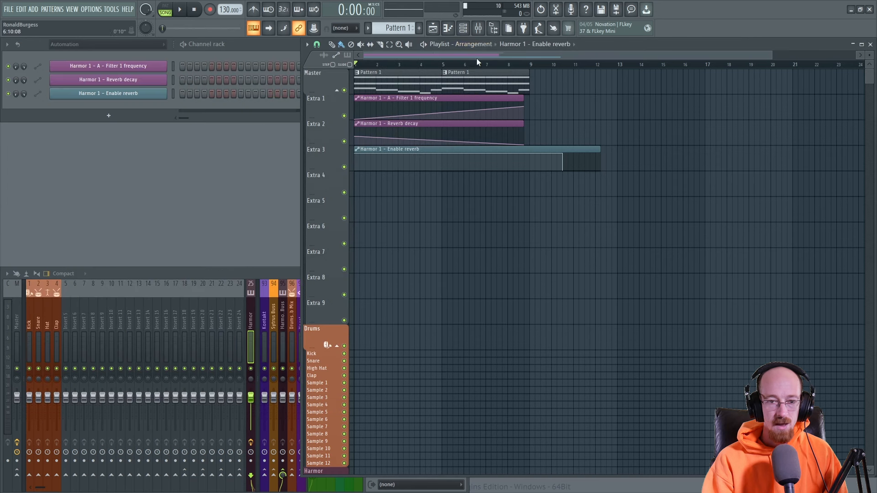
Open Crystalline from the Harmor mixer insert and create an automation clip for its Size control
click(478, 28)
click(404, 316)
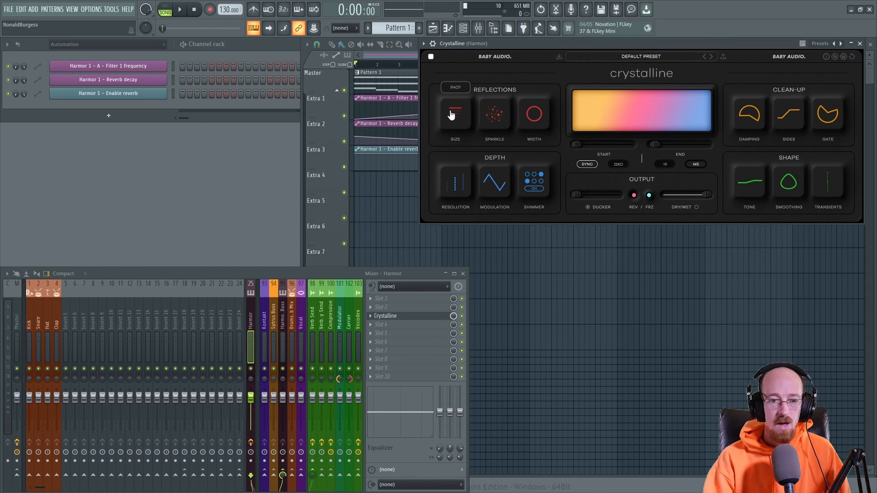
drag(455, 118, 458, 113)
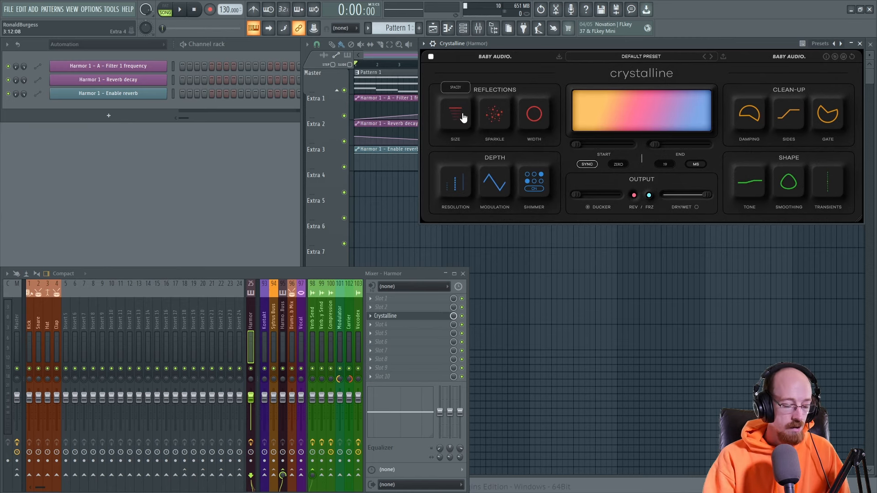
click(362, 186)
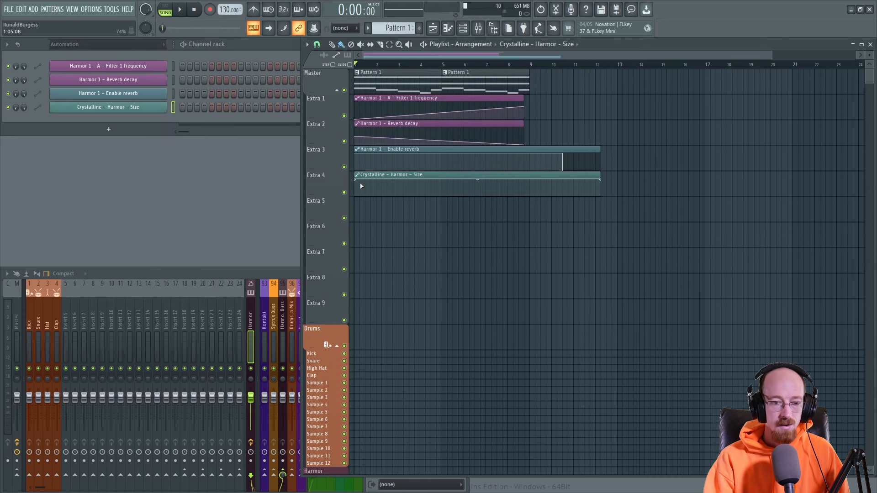
Add a 0% point at bar 9 to the Size automation and delete the clip's original end point
drag(528, 182, 532, 215)
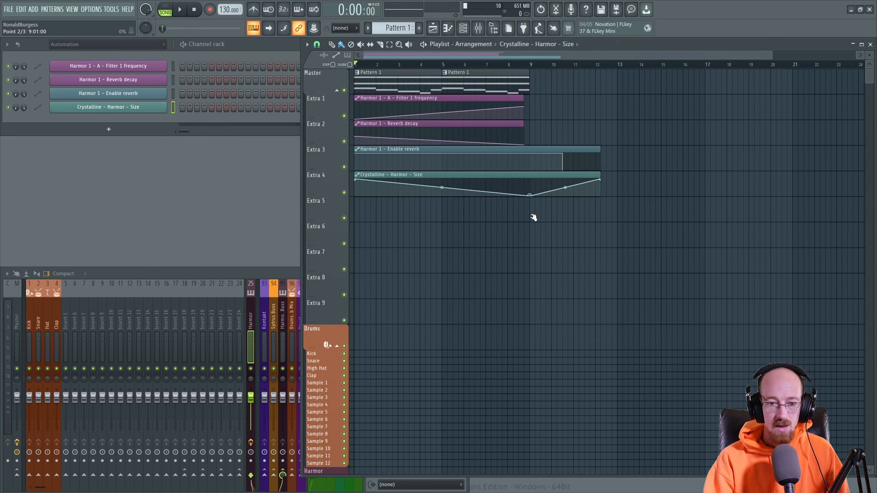
right_click(601, 179)
click(604, 193)
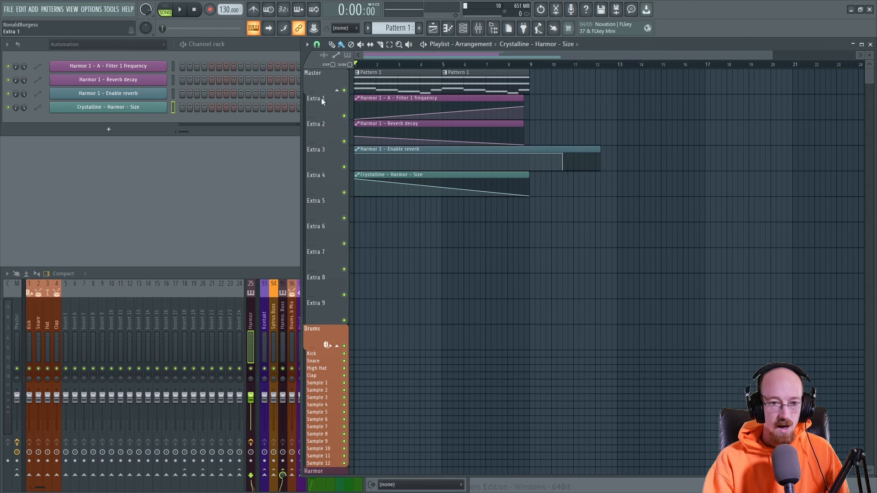
Reopen Crystalline, move its window clear of the automation clips, and play the arrangement to hear the automated Size
click(479, 28)
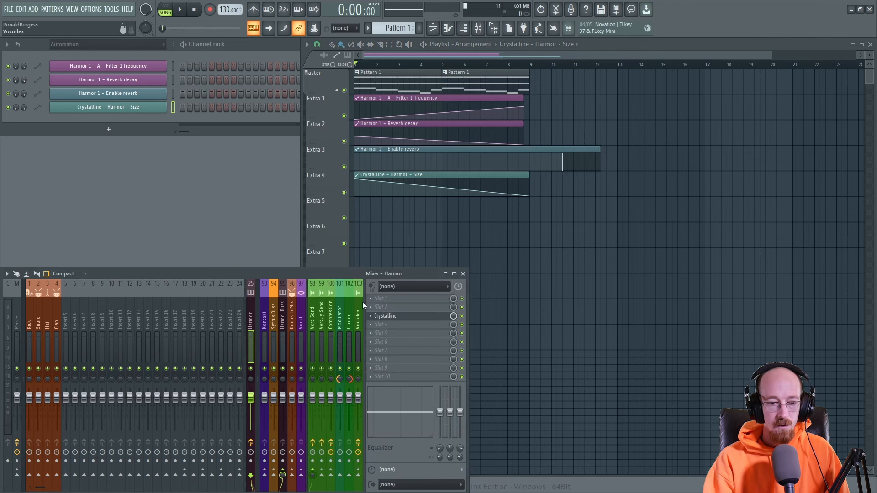
click(413, 318)
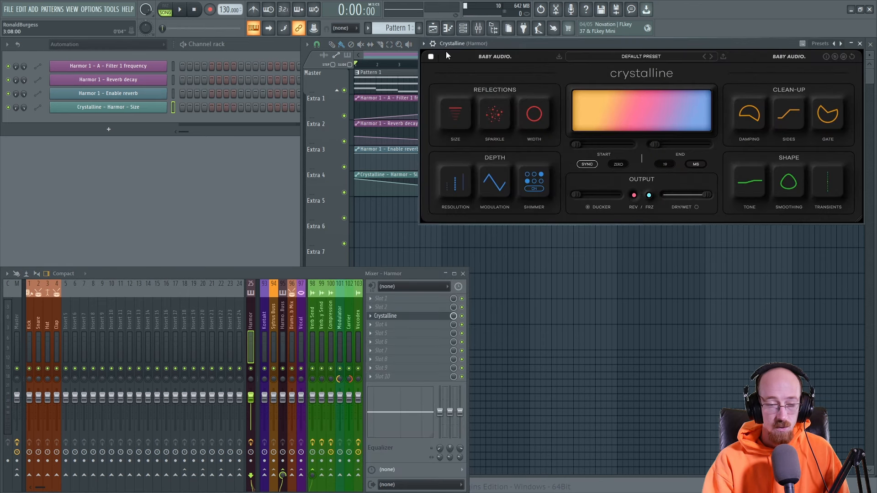
drag(550, 40, 227, 203)
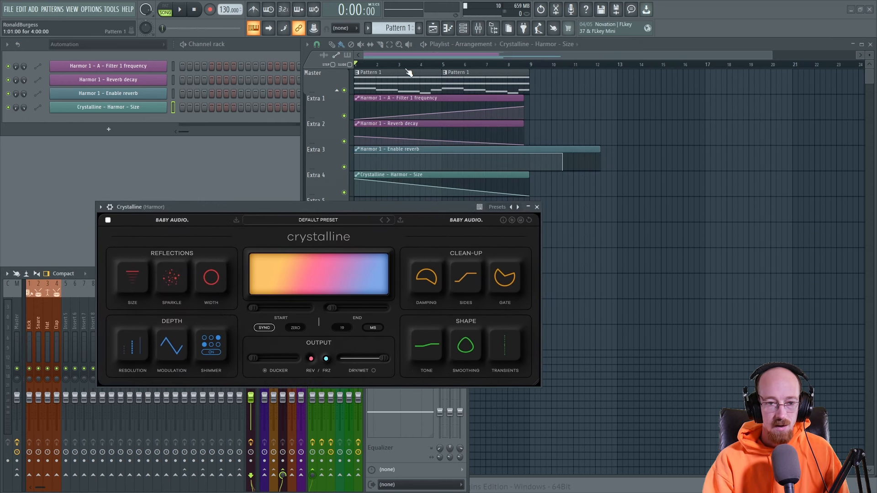
click(377, 68)
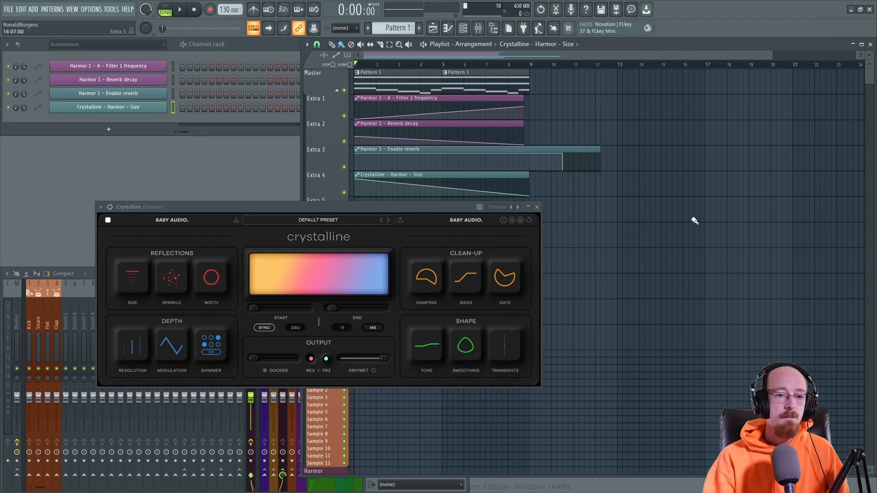
key(space)
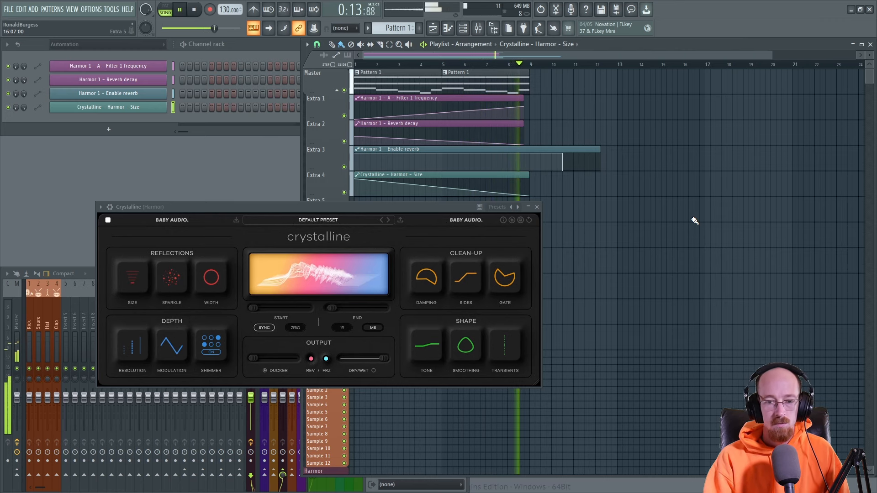
key(space)
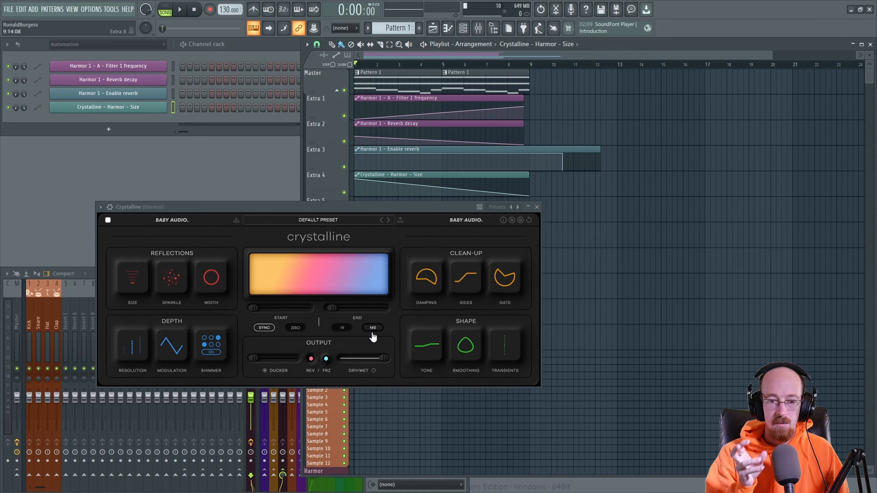
Enable fixed size buffers in Crystalline's troubleshooting settings, accept the latency warning, and return to the plugin interface
click(101, 207)
click(125, 209)
click(110, 207)
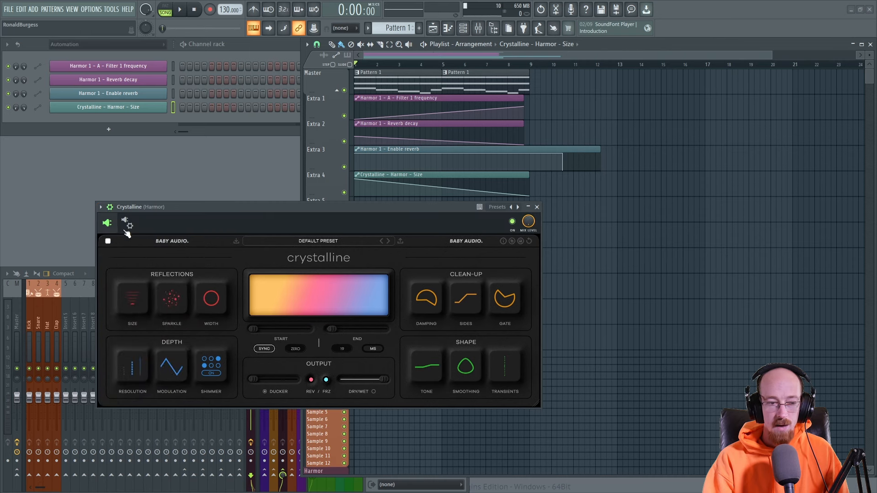
click(138, 243)
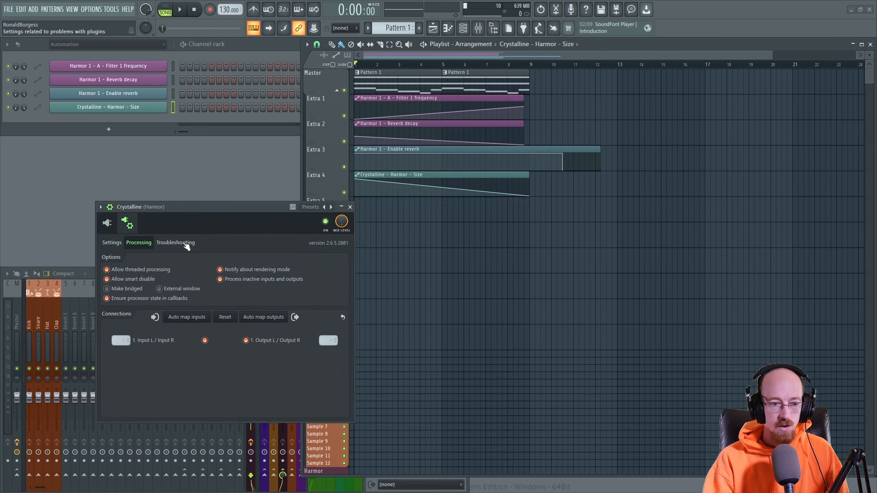
click(185, 244)
click(107, 289)
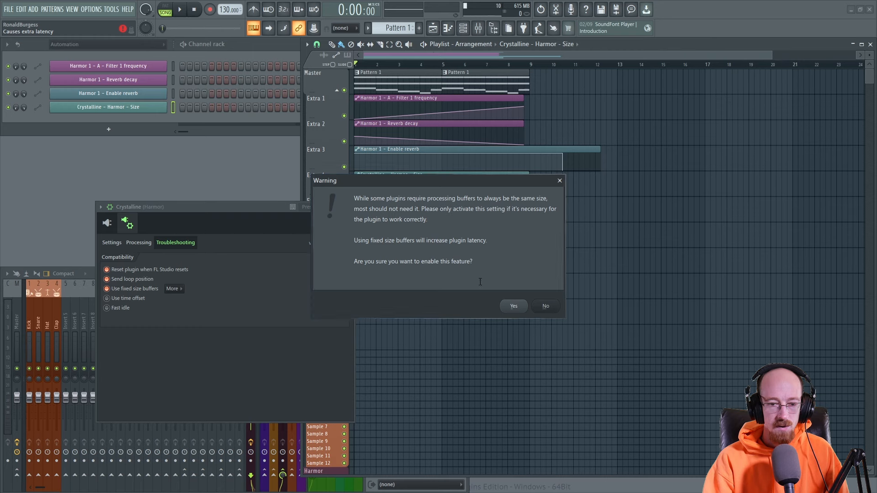
click(513, 306)
click(107, 223)
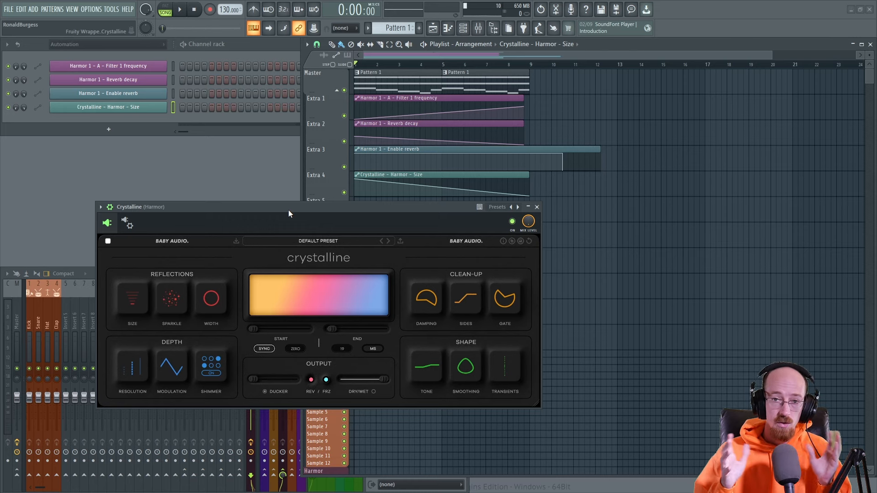
Play the arrangement and lower Crystalline's Dry/Wet mix to 53% while listening to the Size automation
key(space)
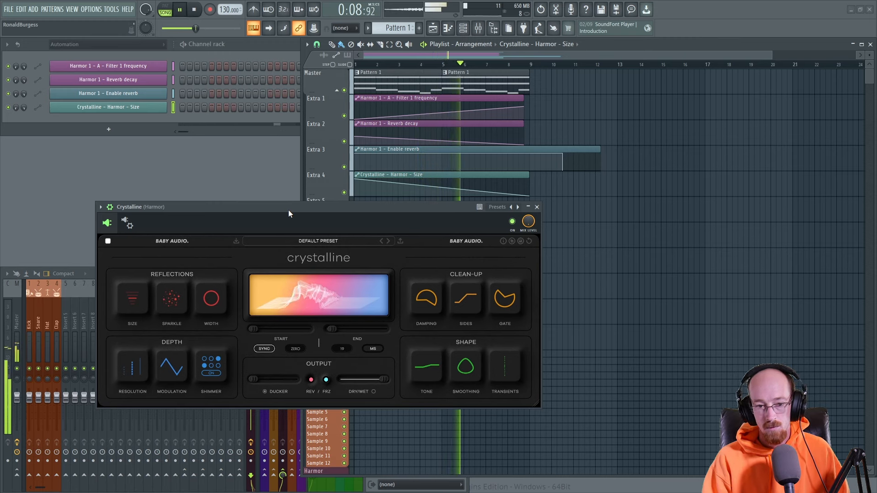
key(space)
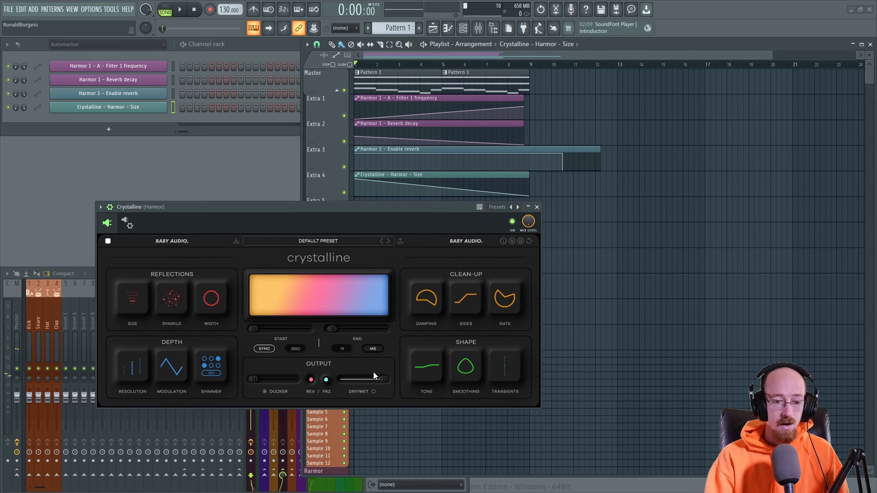
drag(385, 383, 363, 383)
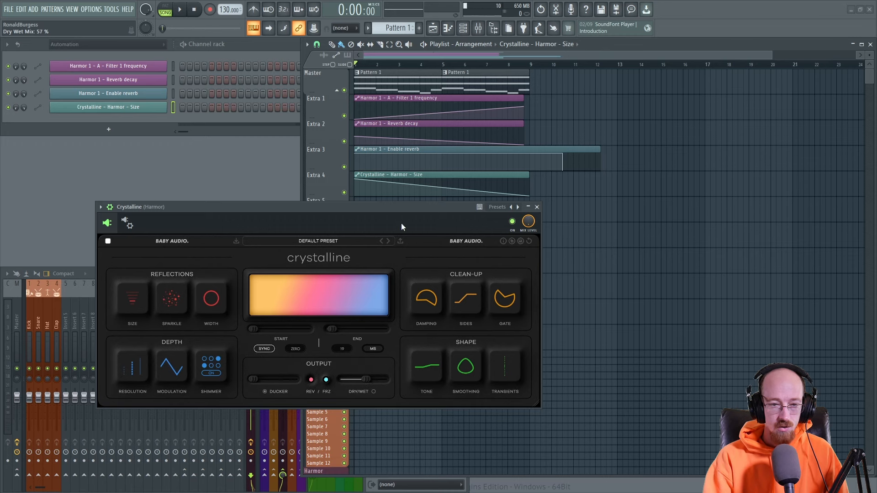
key(space)
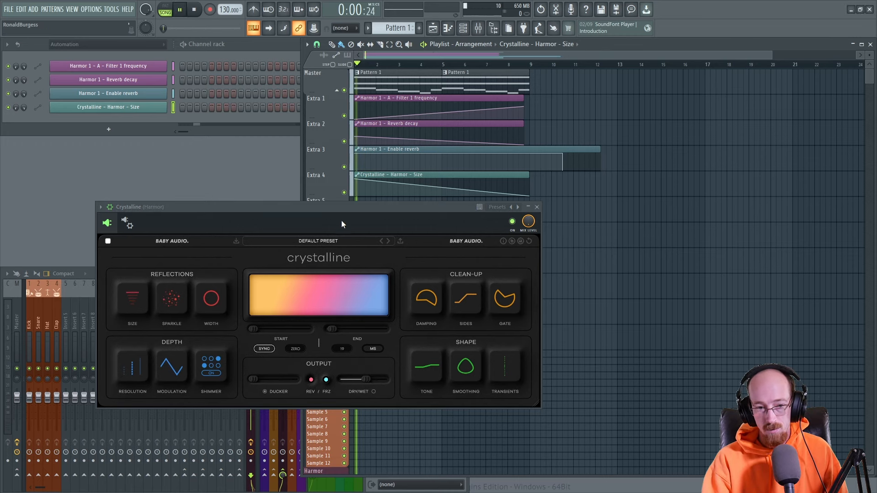
drag(367, 382, 366, 384)
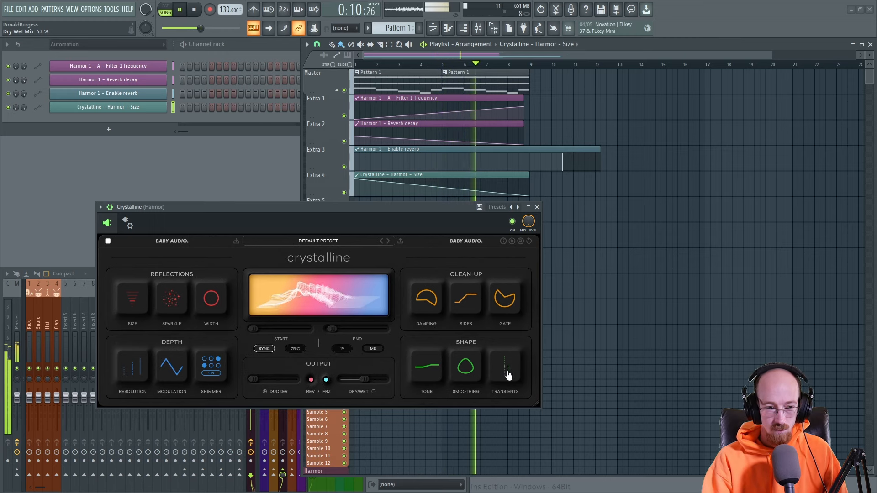
mouse_move(135, 369)
mouse_move(134, 313)
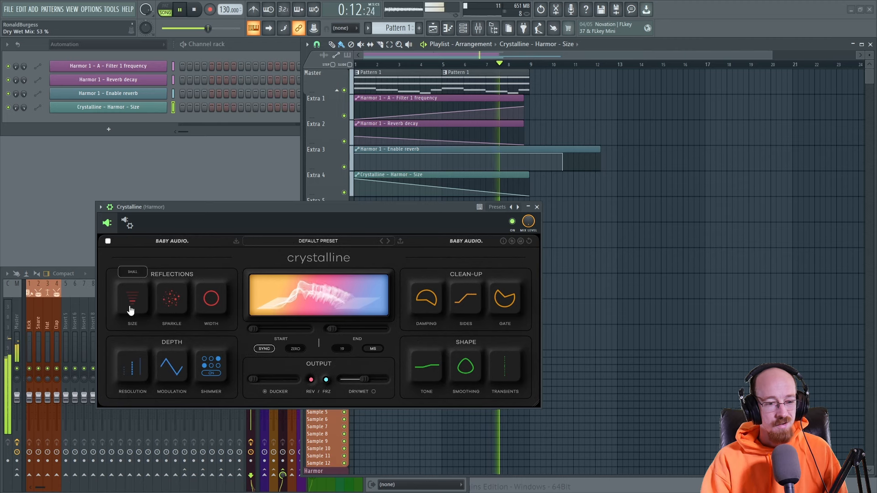
key(space)
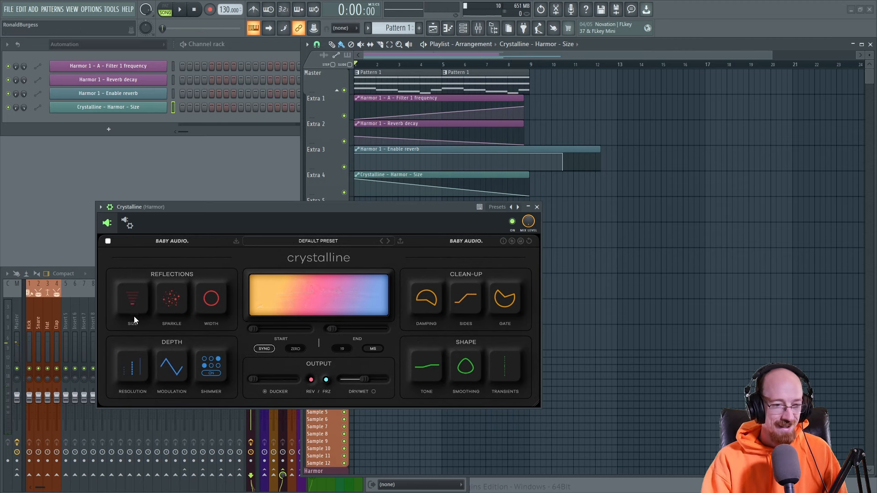
Delete the Crystalline Size automation clip from the playlist, check the plugin once more, and close its window
drag(139, 306, 133, 297)
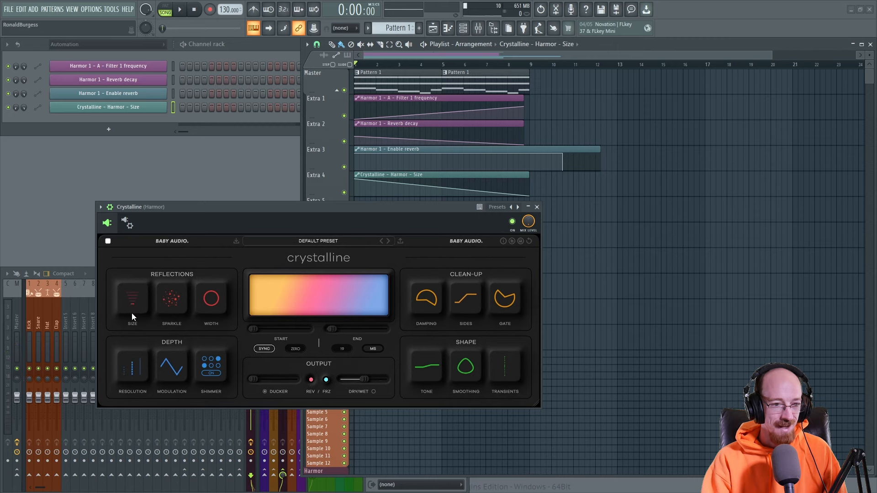
mouse_move(133, 315)
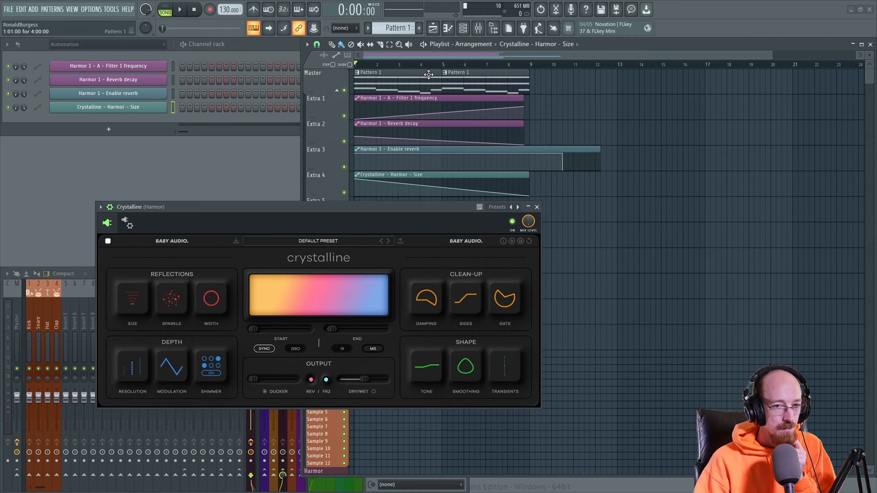
click(537, 207)
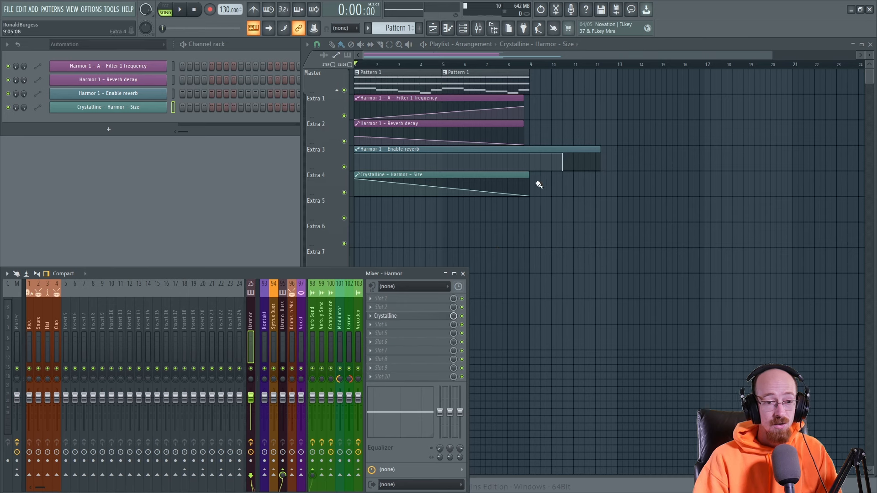
right_click(415, 180)
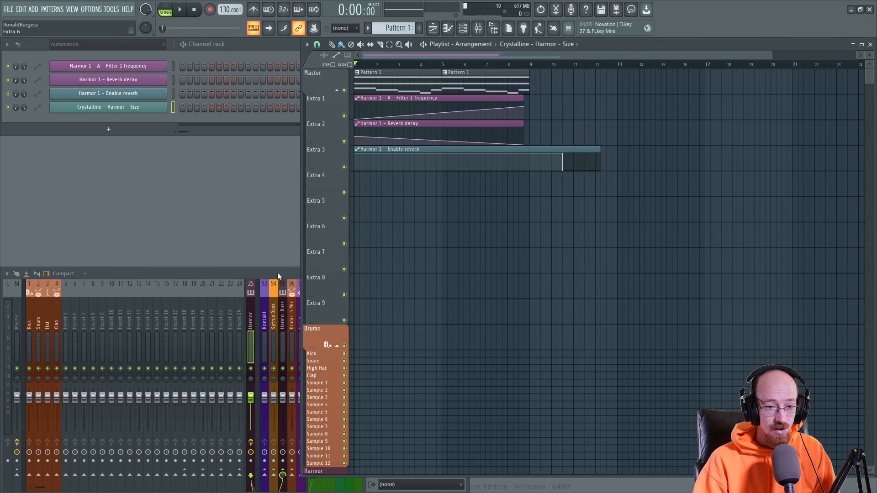
click(426, 316)
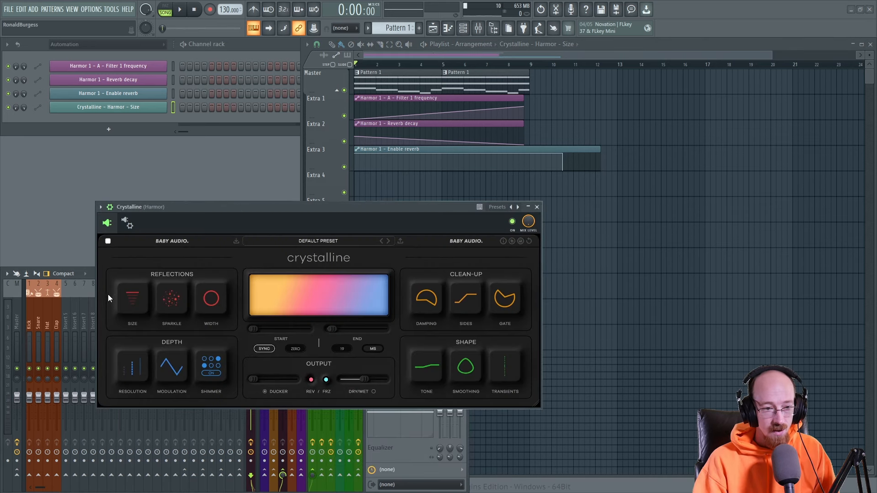
click(536, 207)
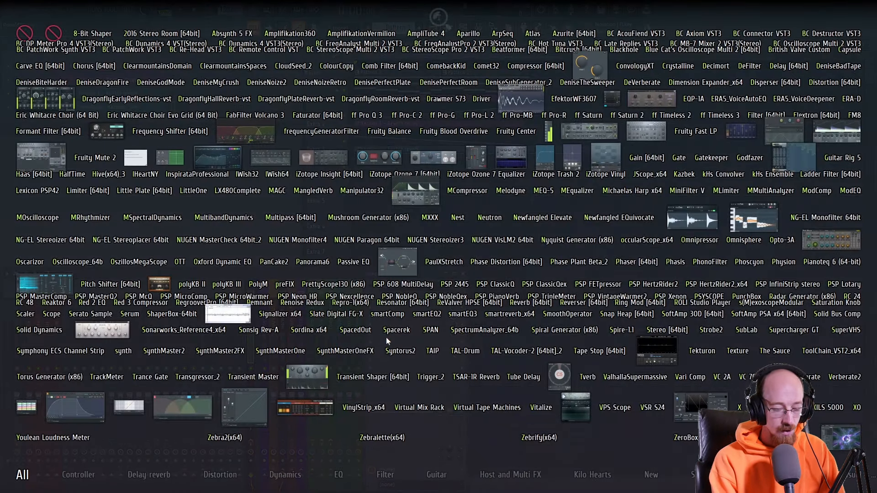
Load a second Crystalline in slot 5 of the Harmor insert, with Size at TINY and a synced End time of 1/16
text(cry)
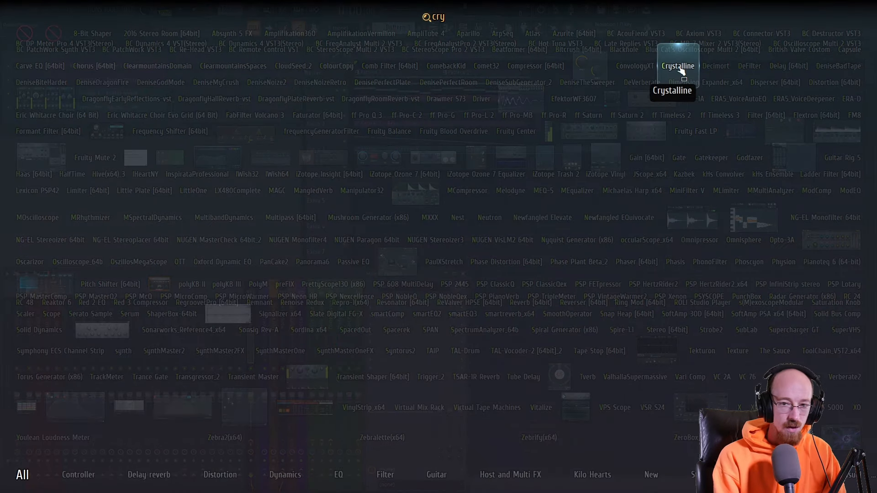
click(680, 69)
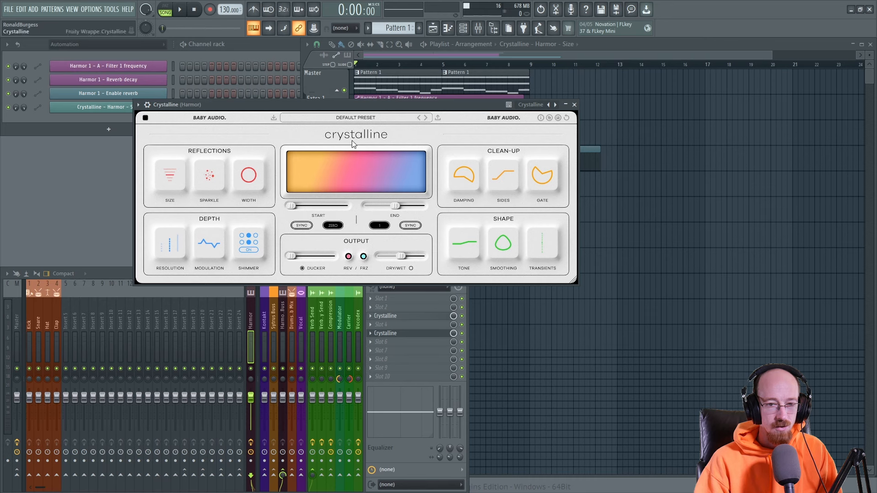
drag(170, 175, 170, 195)
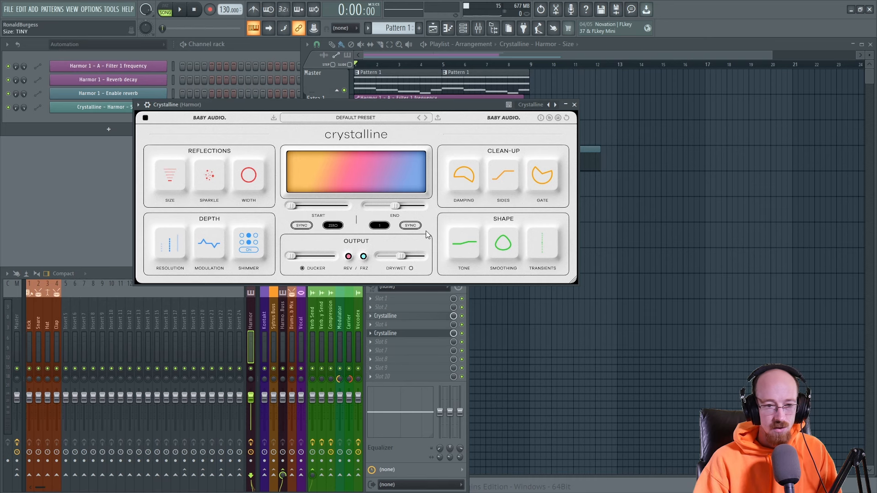
drag(395, 210, 367, 210)
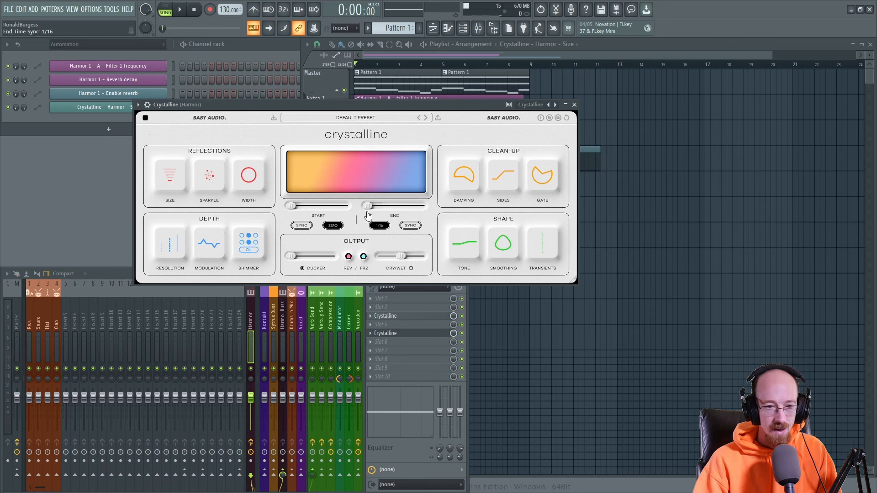
Configure the second Crystalline with 96% Modulation, a changed Shimmer pattern, the dark color scheme, and an End time of 165 ms
drag(200, 254, 210, 193)
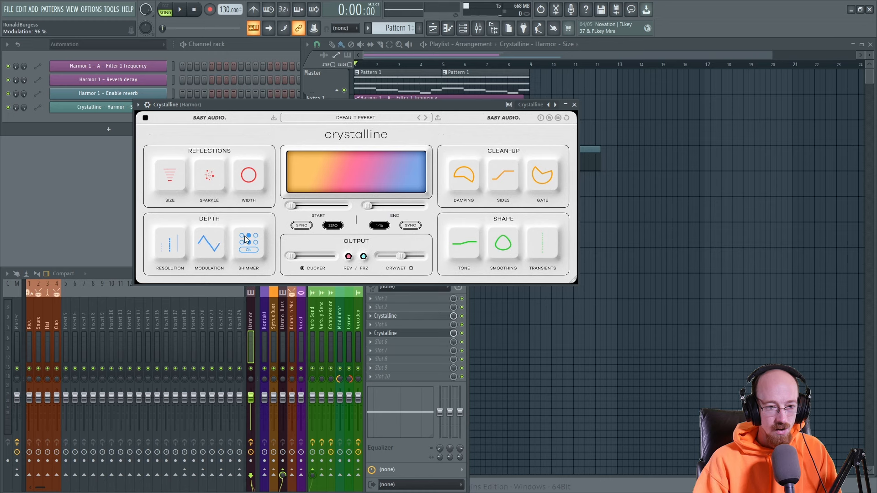
drag(244, 241, 257, 238)
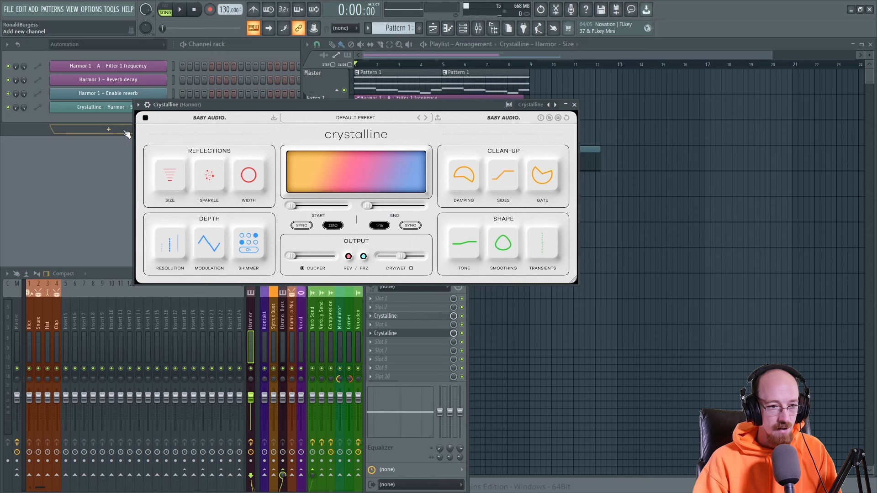
click(145, 117)
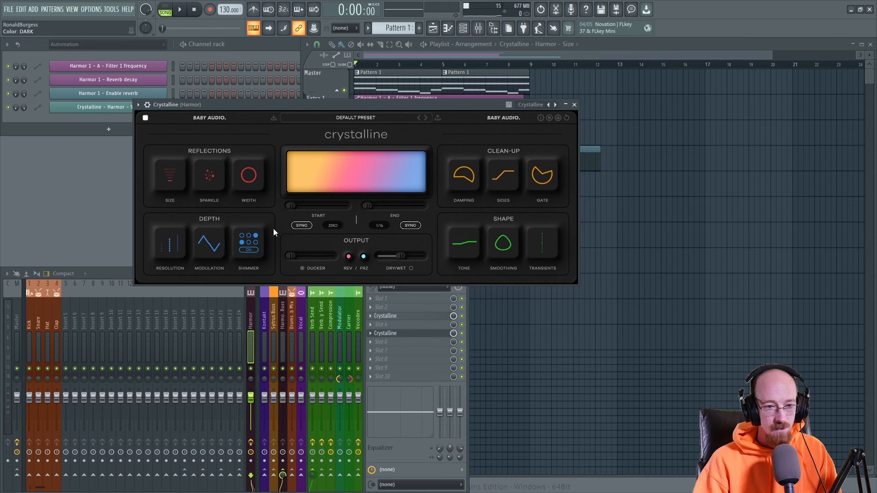
click(411, 226)
click(372, 208)
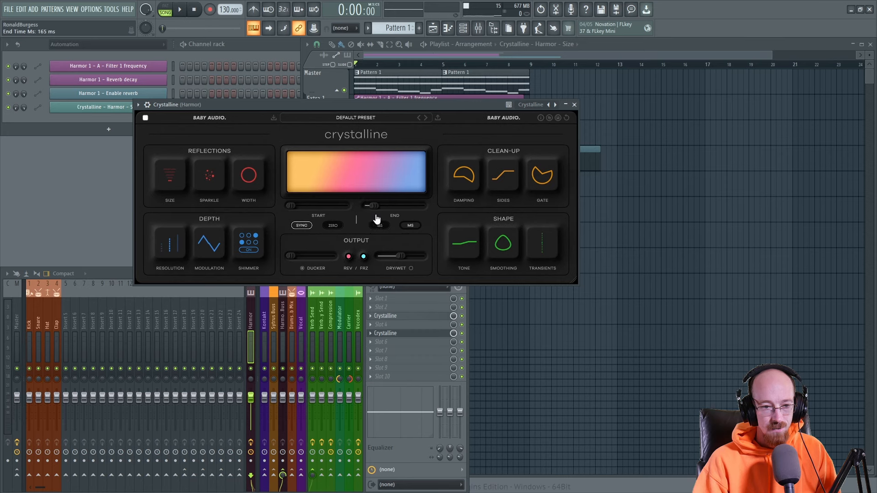
mouse_move(170, 183)
mouse_move(219, 177)
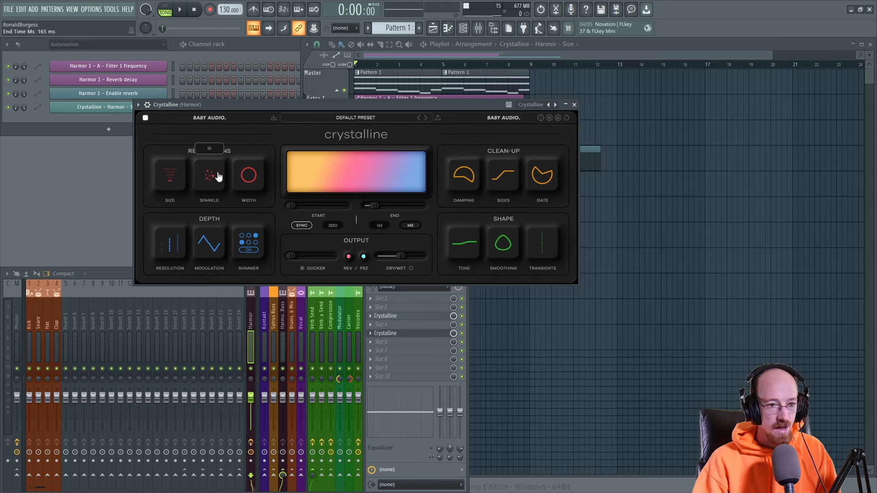
Create a Mix level automation clip for the slot 3 Crystalline and shape it as a curved fade to zero around bar 9
click(574, 105)
right_click(454, 319)
click(485, 266)
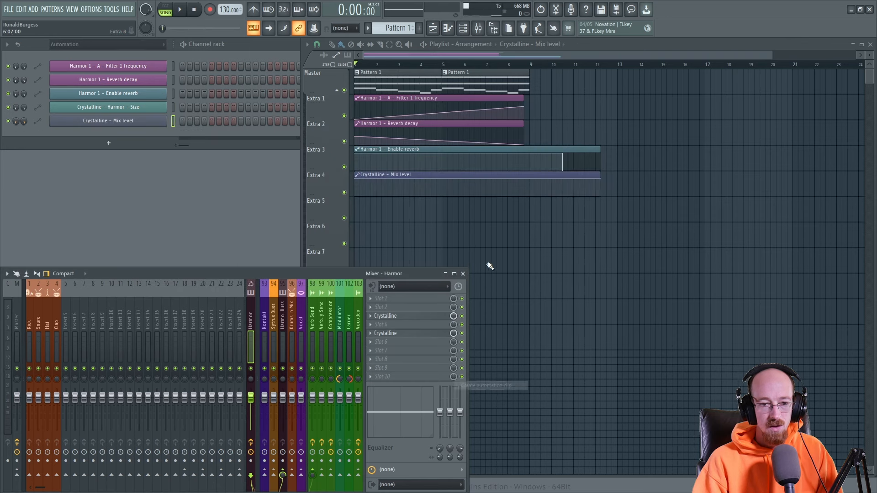
click(528, 209)
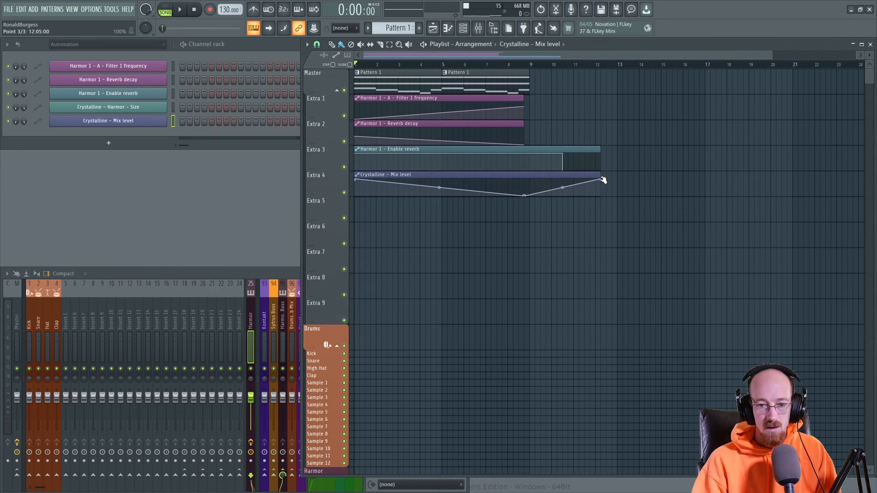
drag(603, 180, 597, 179)
drag(524, 197, 535, 196)
drag(442, 185, 442, 194)
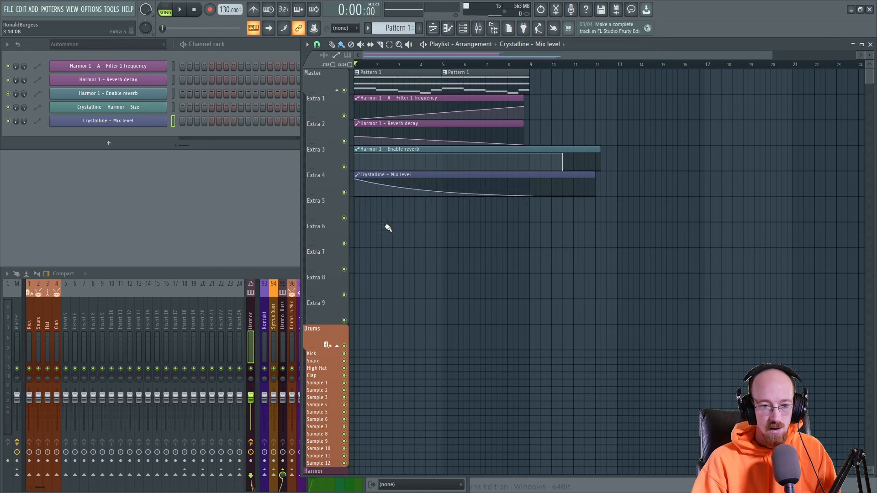
Create a Mix level automation clip for the slot 5 Crystalline and curve it upward from zero to full level at bar 9
click(273, 270)
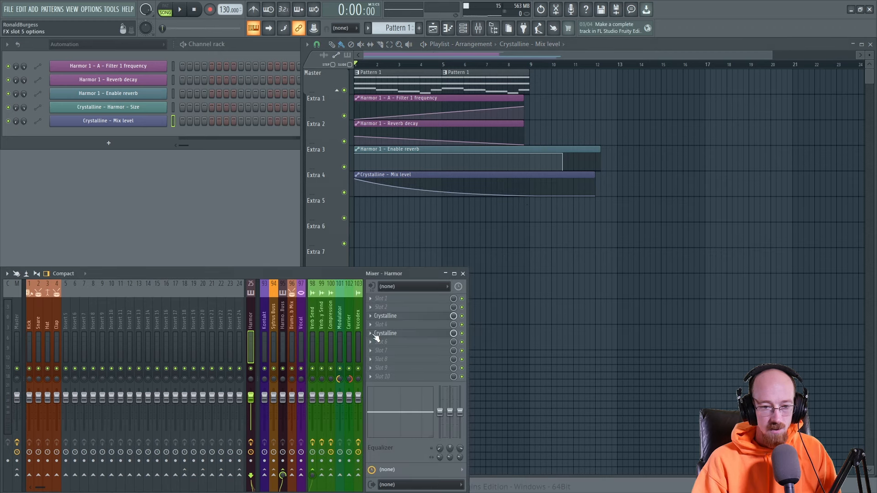
right_click(453, 337)
click(484, 404)
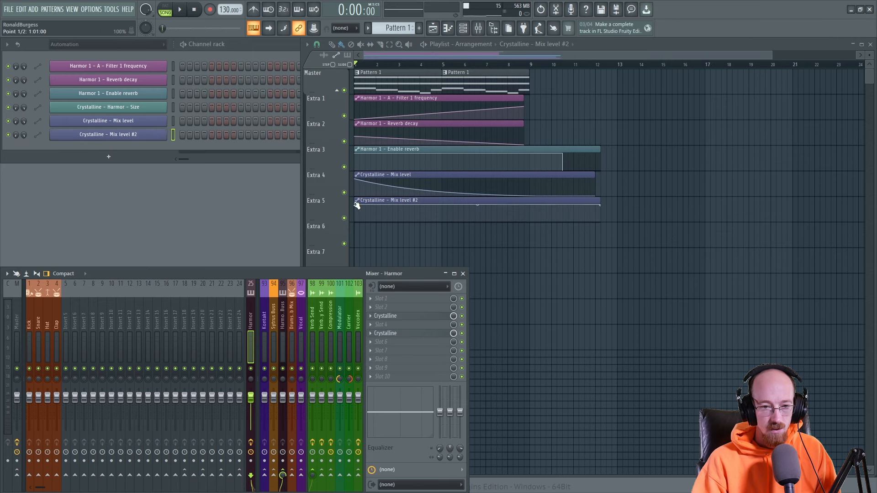
drag(357, 205, 356, 221)
right_click(531, 206)
drag(442, 210, 442, 220)
Shorten both Crystalline Mix level automation clips so they end partway through bar 9
drag(591, 200, 545, 200)
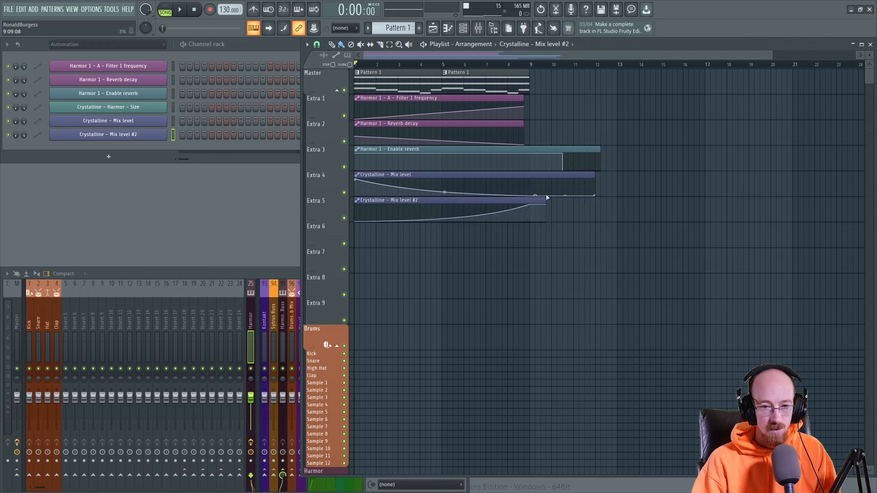
drag(592, 175, 539, 175)
click(261, 265)
Open the slot 5 Crystalline, raise its Dry/Wet mix to the maximum, and move its window clear of the mixer
click(281, 273)
click(428, 316)
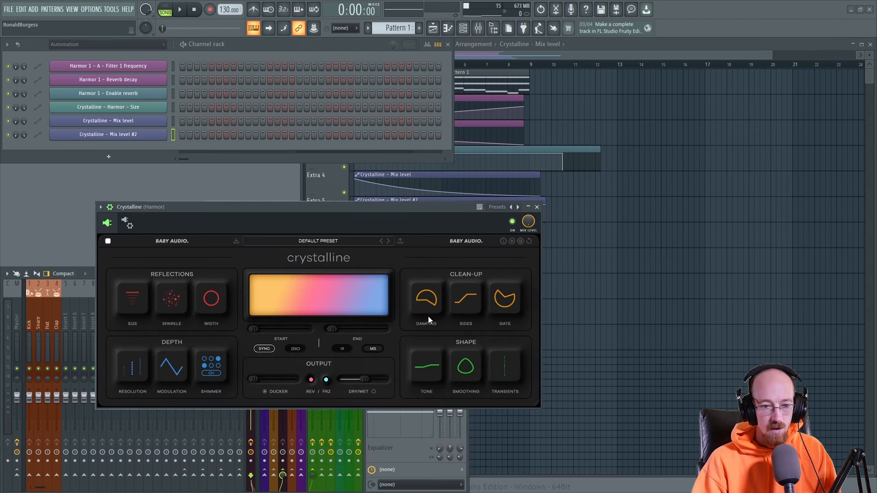
click(537, 207)
click(386, 333)
drag(397, 255, 421, 256)
drag(428, 108, 724, 57)
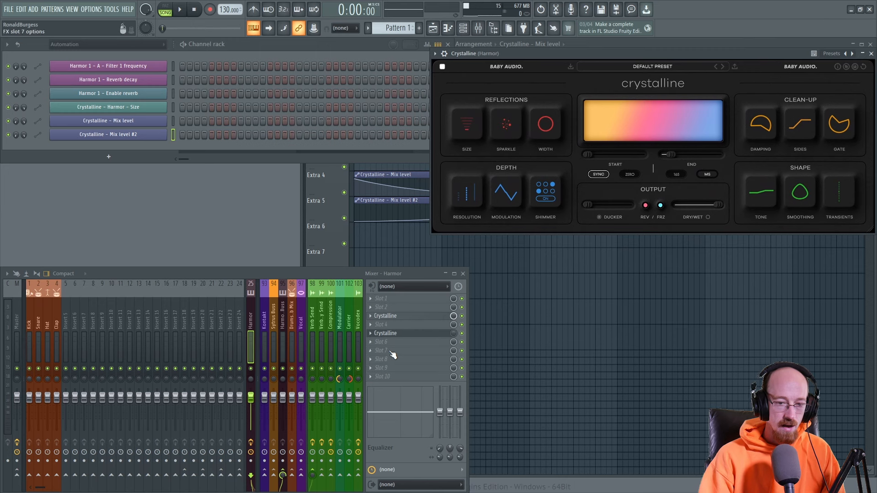
Rename the slot 5 Crystalline as Crystalline FINISHER and play the arrangement to hear it
key(F2)
key(End)
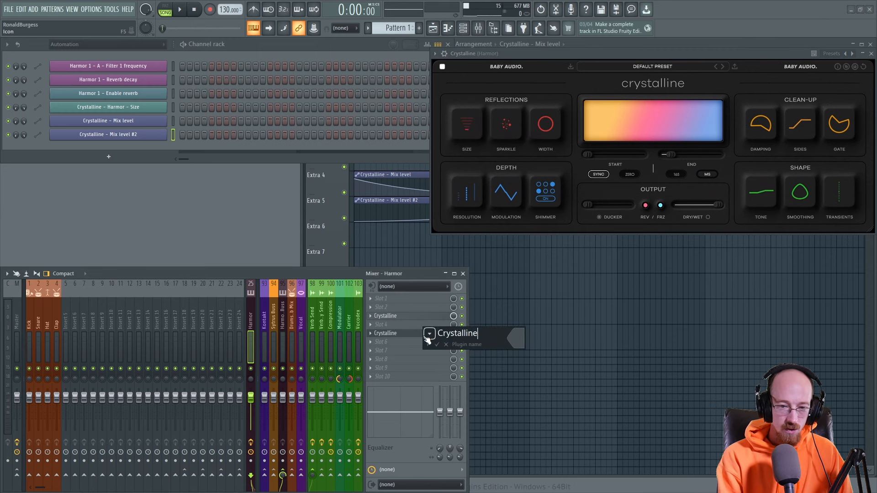
text(FINISHER)
key(Return)
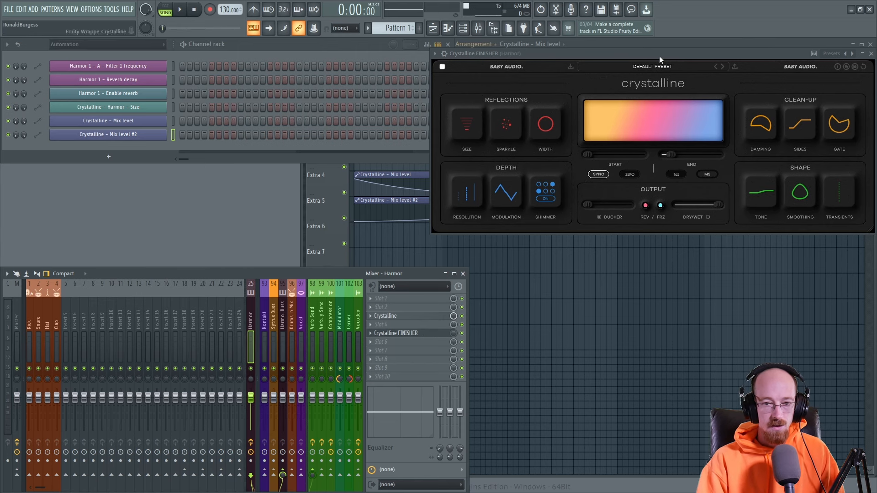
key(space)
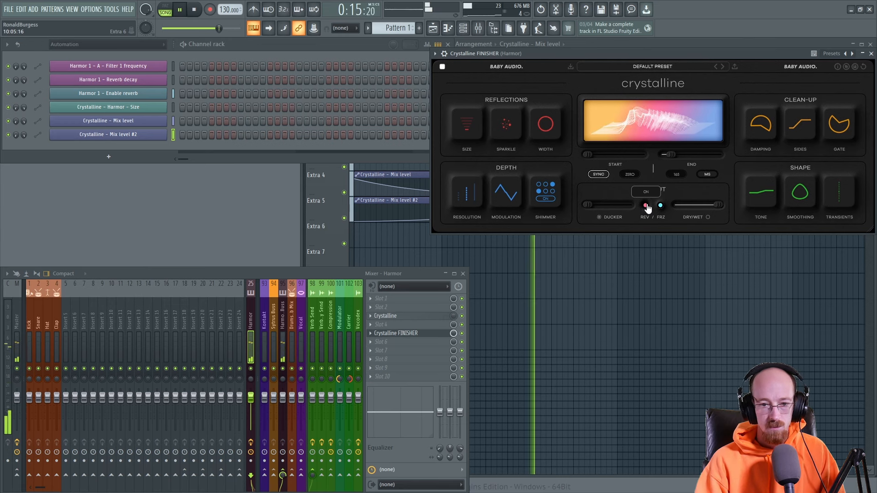
key(space)
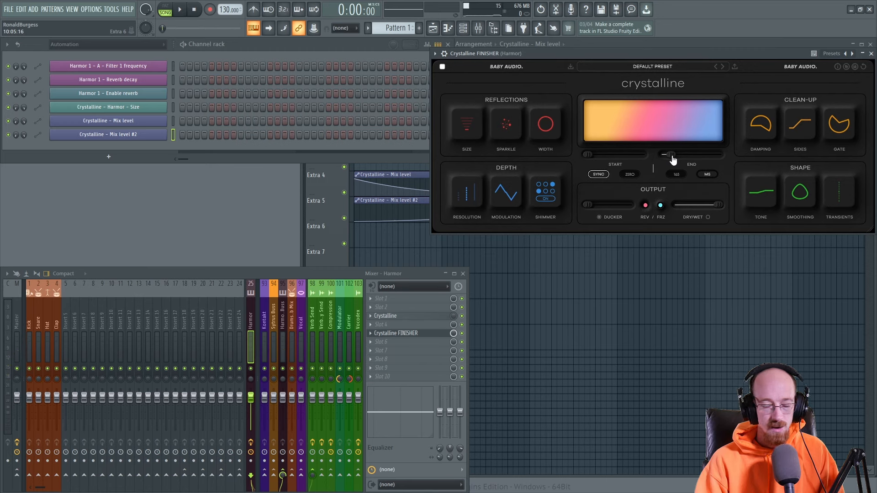
Set Crystalline FINISHER's End time to 935 ms and create an automation clip for that parameter
drag(673, 158, 681, 163)
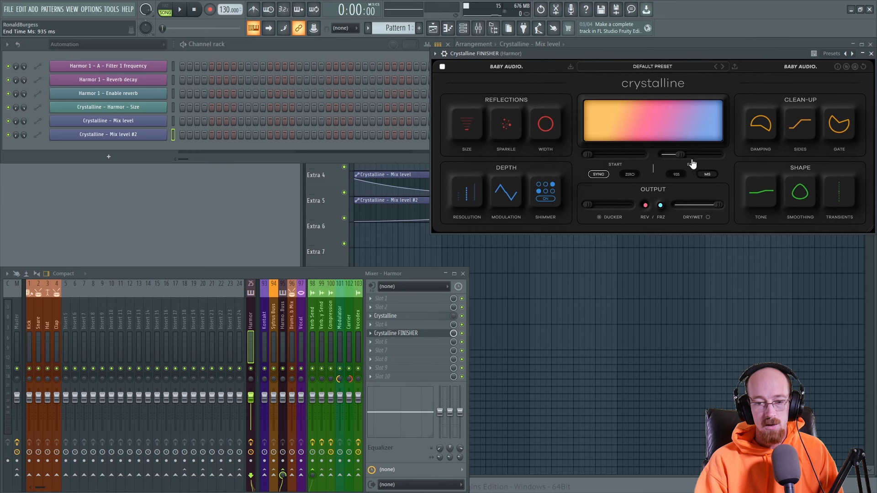
key(alt+t)
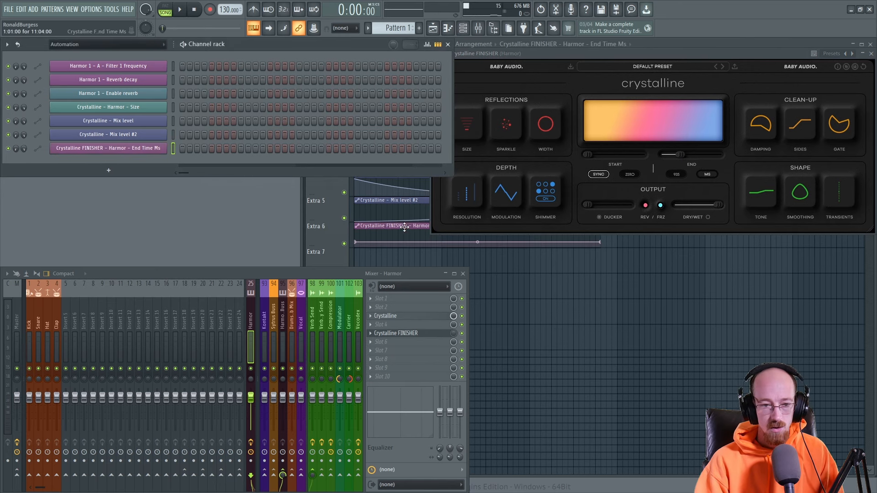
Shape the End Time clip as a curved decline from about 61% to about 11% at bar 9, enlarge its track, and audition from bar 5
click(397, 227)
drag(357, 243, 356, 236)
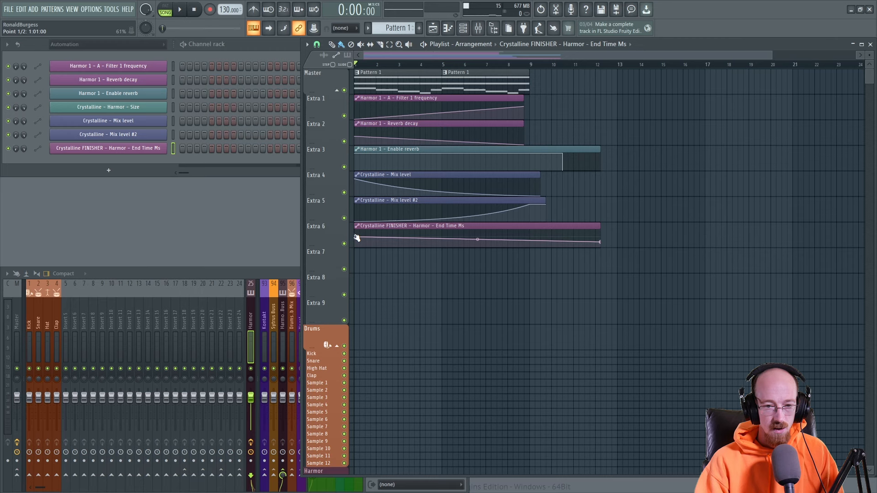
click(529, 245)
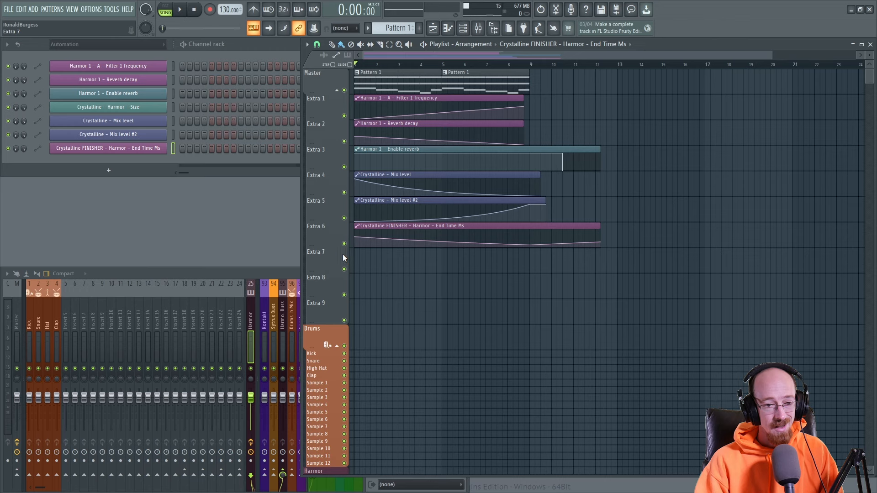
drag(335, 249, 347, 317)
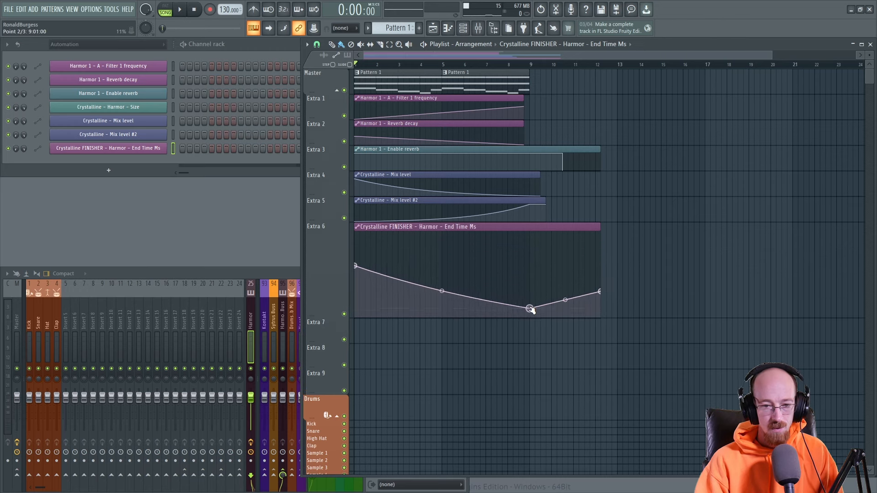
click(442, 64)
key(space)
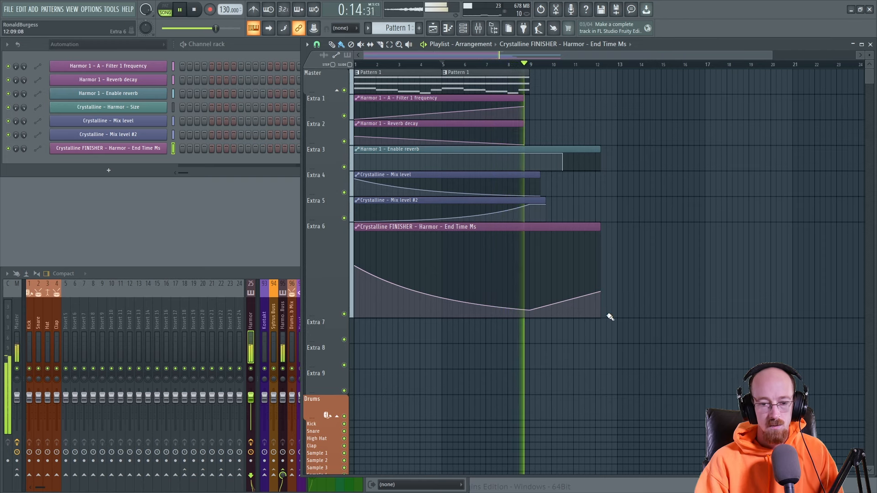
key(space)
Bring the End Time clip's last point in to zero shortly after bar 9 and audition the ending
drag(601, 293, 541, 337)
click(518, 64)
key(space)
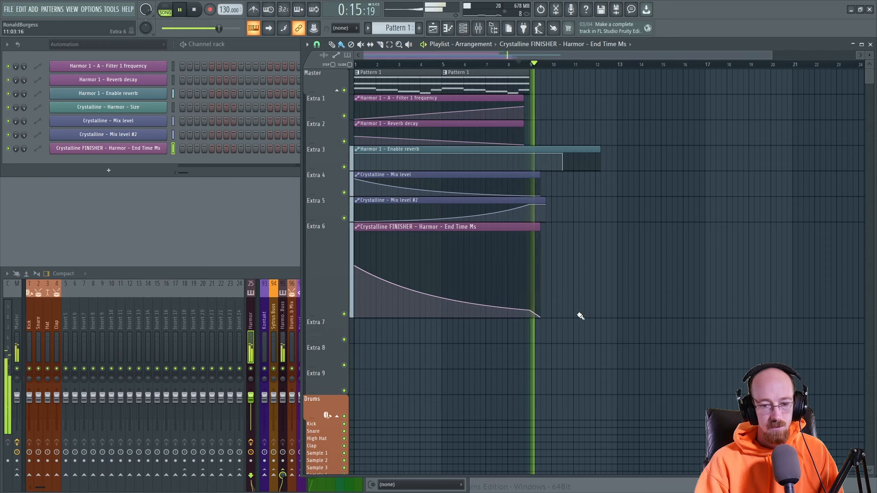
key(space)
Open Crystalline FINISHER from the Harmor mixer track, set Tone to -100% and Modulation to 91%, and close it
click(261, 295)
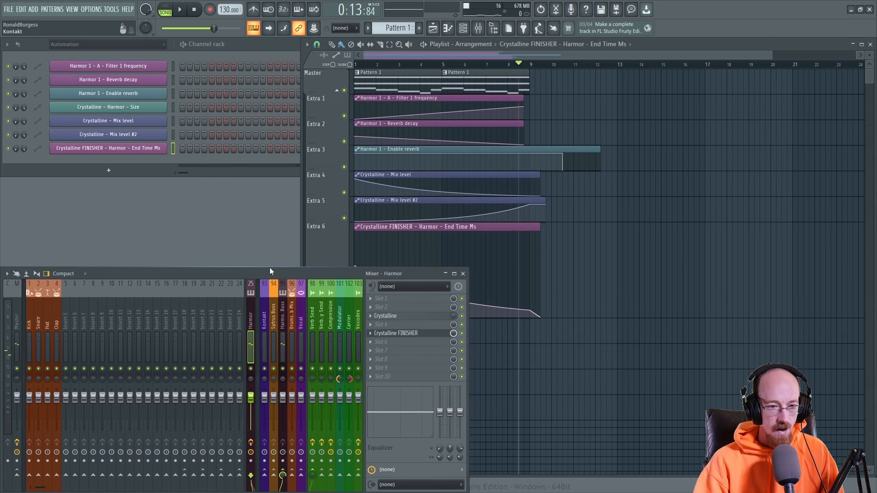
click(427, 335)
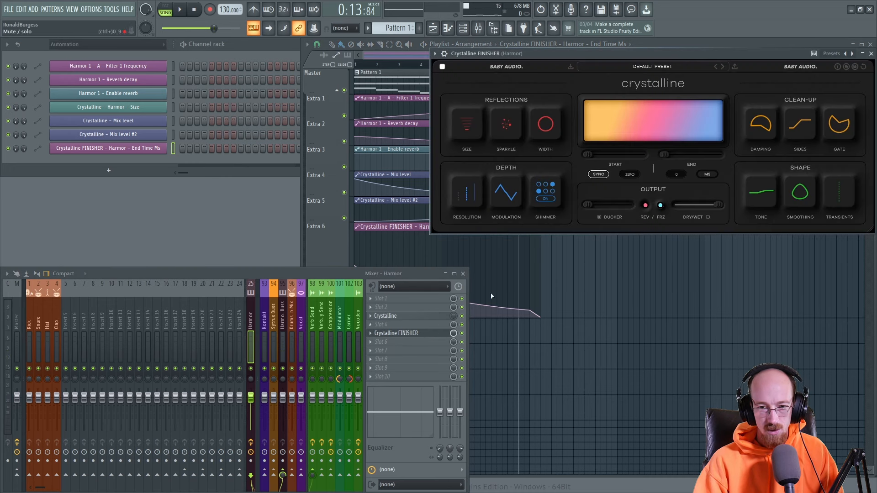
drag(718, 53, 652, 62)
drag(698, 210, 700, 142)
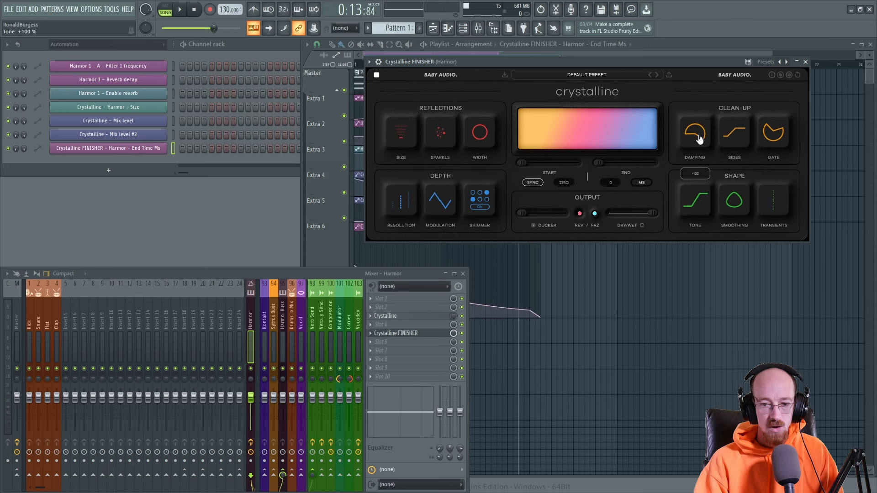
drag(696, 209, 702, 332)
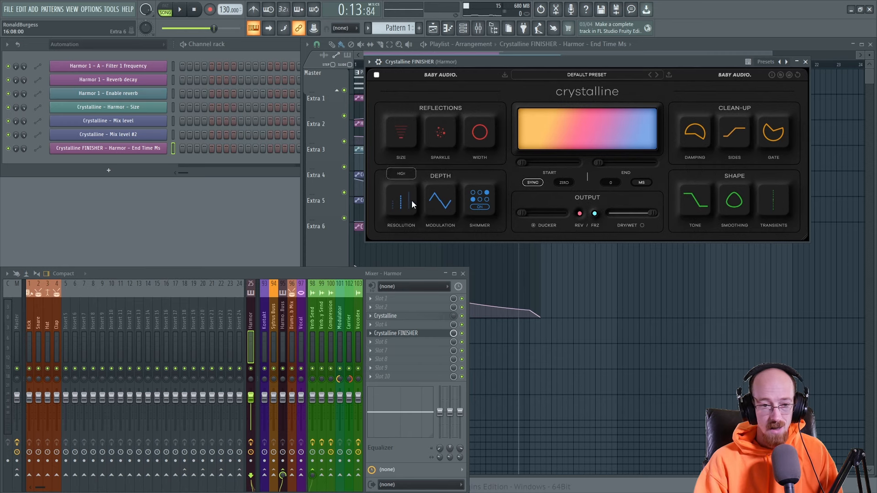
drag(441, 207, 441, 210)
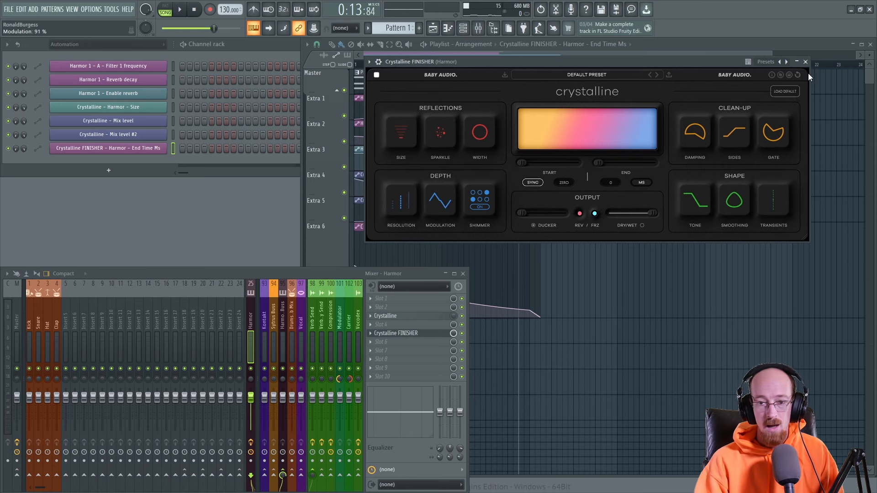
click(805, 62)
Load a third Crystalline in slot 8 of the Harmor mixer track, increase its Width and lower its Tone to -92%
key(F8)
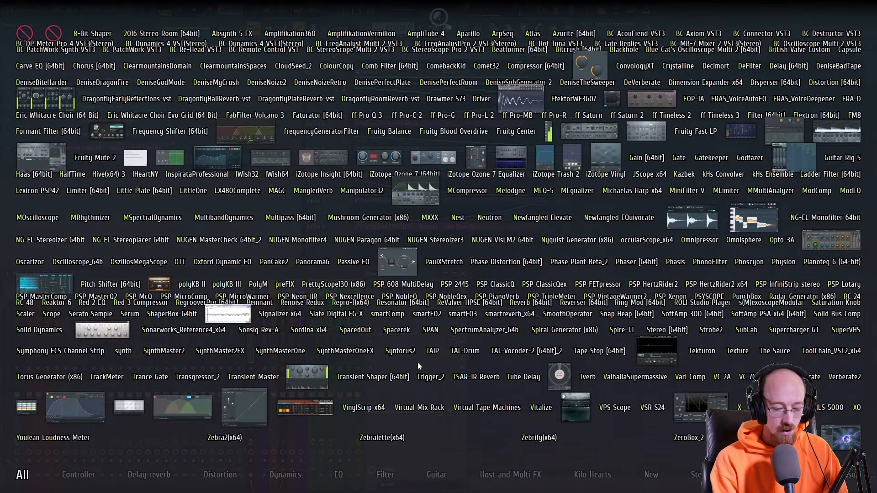
text(crys)
click(679, 69)
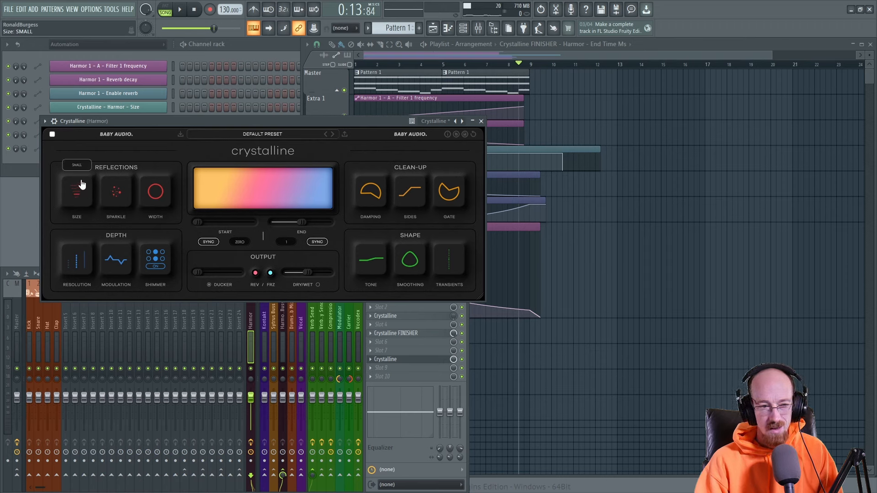
drag(156, 192, 158, 124)
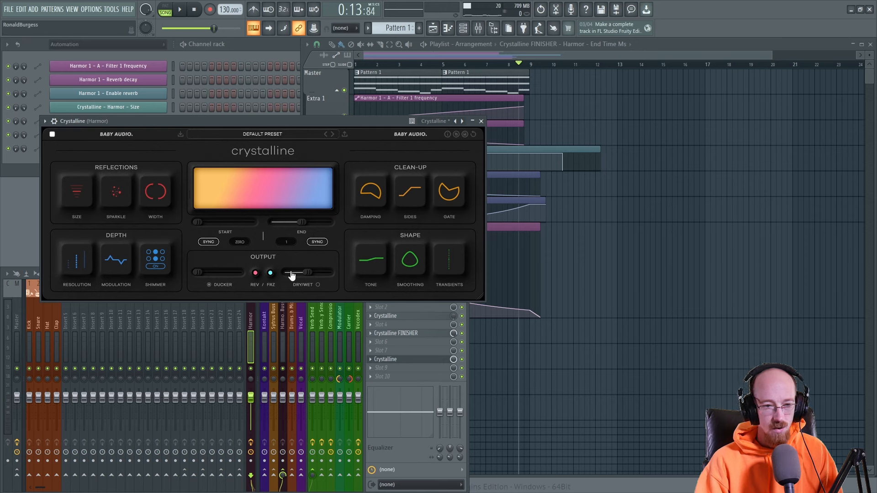
drag(371, 259, 376, 304)
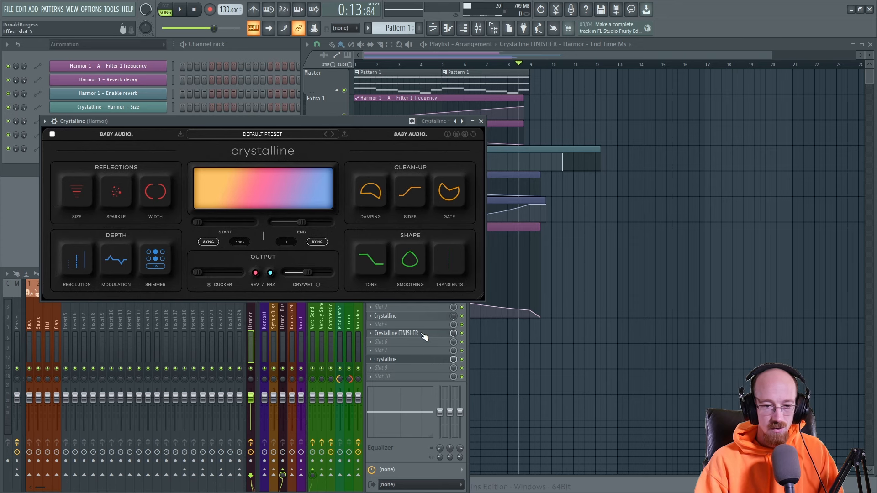
Set Crystalline FINISHER's Tone to -25%, close it, and audition the end of the arrangement
click(395, 333)
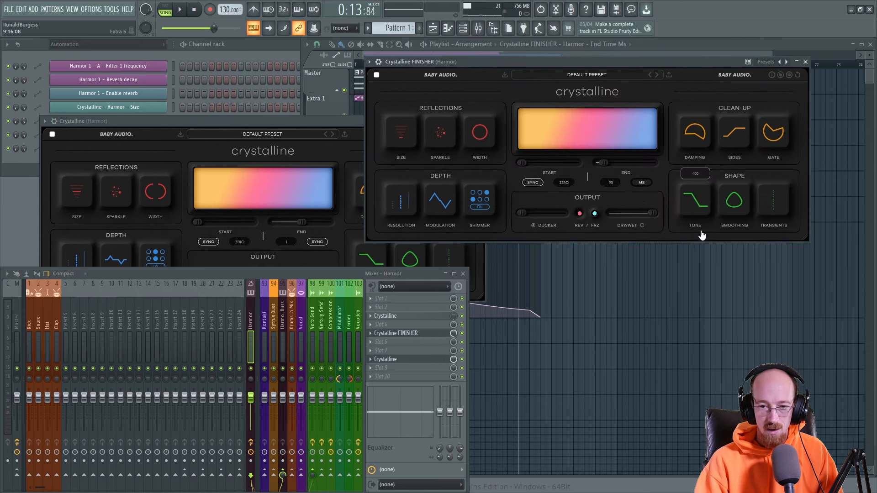
drag(698, 209, 702, 165)
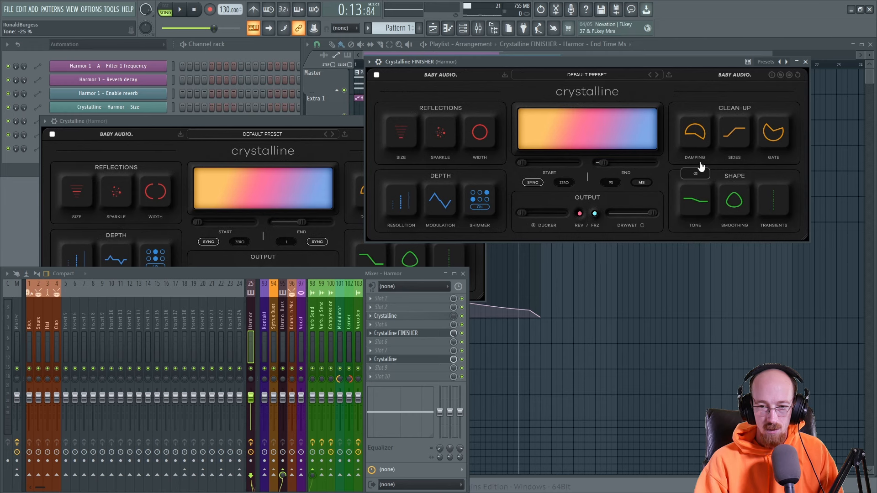
click(808, 62)
key(space)
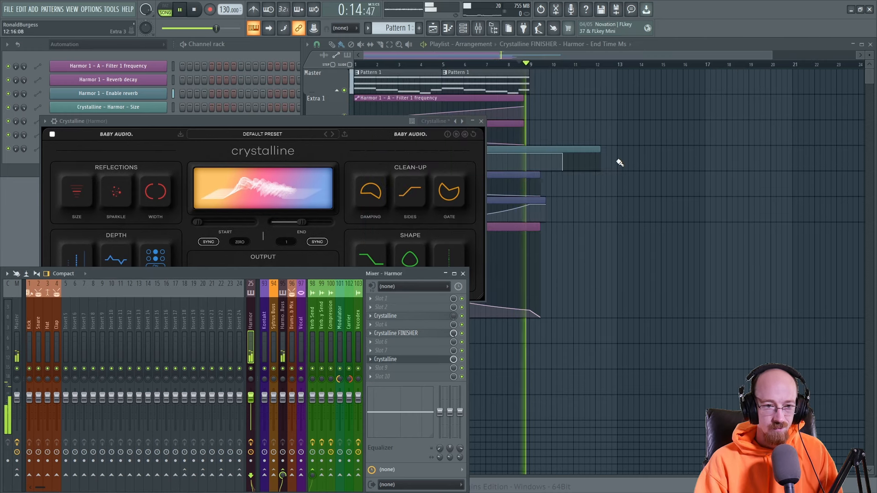
key(space)
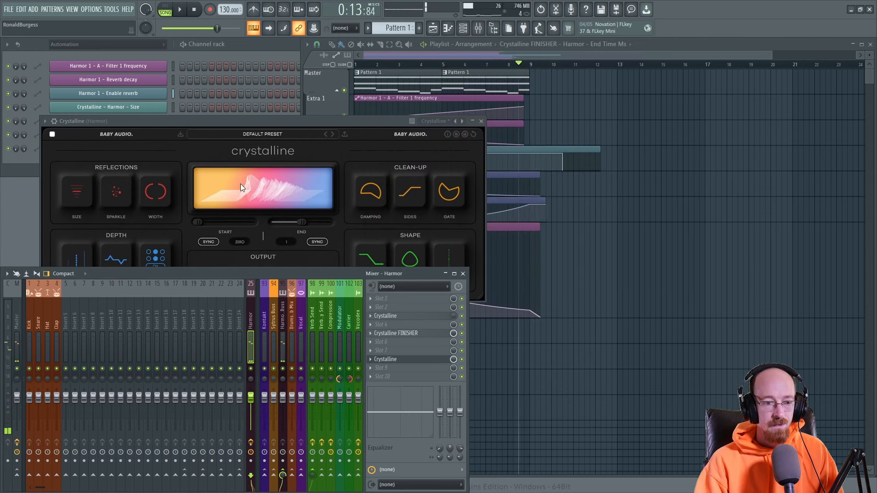
Adjust the slot 8 Crystalline's Size, reduce its Sparkle, raise its Dry/Wet mix slightly, and close it
click(77, 192)
drag(77, 192, 75, 188)
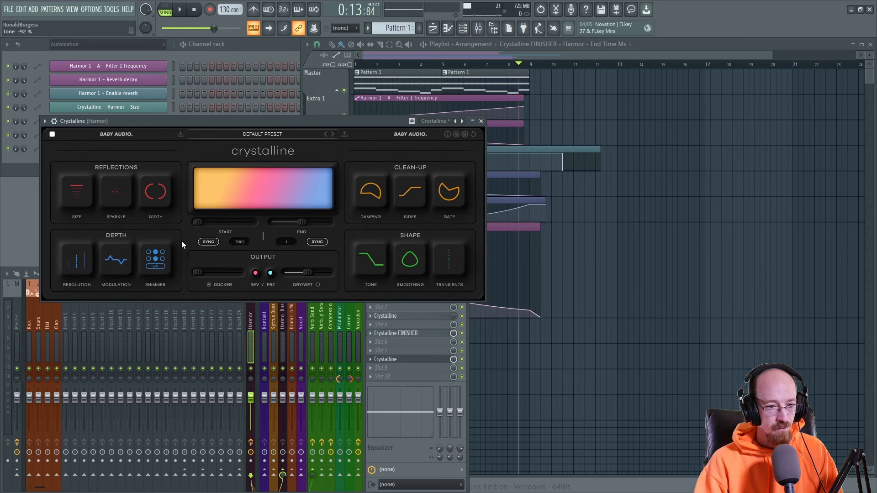
drag(303, 278, 316, 278)
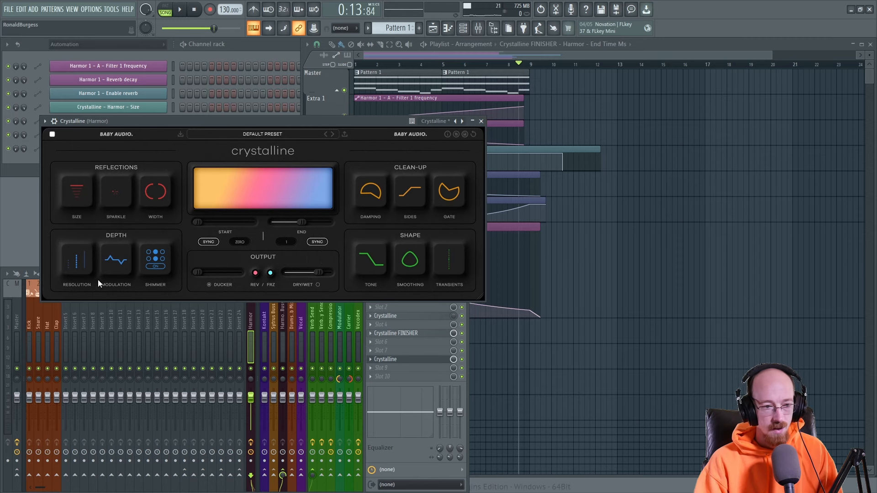
click(481, 121)
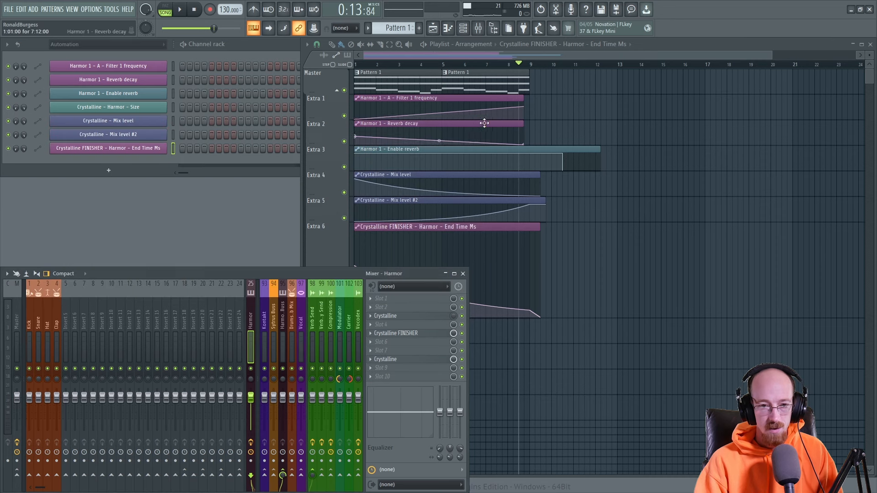
Extend the Harmor filter frequency clip past bar 11, move its peak point to bar 9, and play the arrangement from the start
drag(521, 97, 589, 98)
drag(523, 108, 528, 111)
drag(359, 64, 291, 69)
key(space)
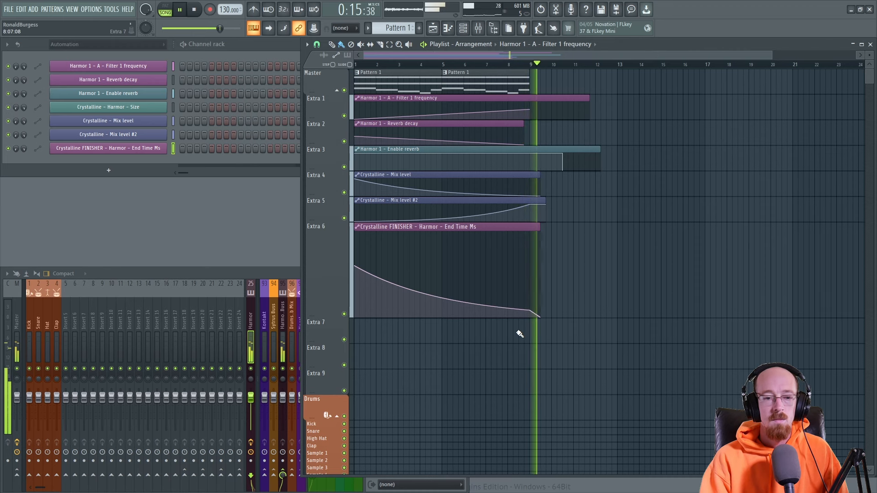
key(space)
Create a Mix level automation clip for the slot 8 Crystalline that curves to zero by bar 5, holds until bar 9, and rises again
click(276, 275)
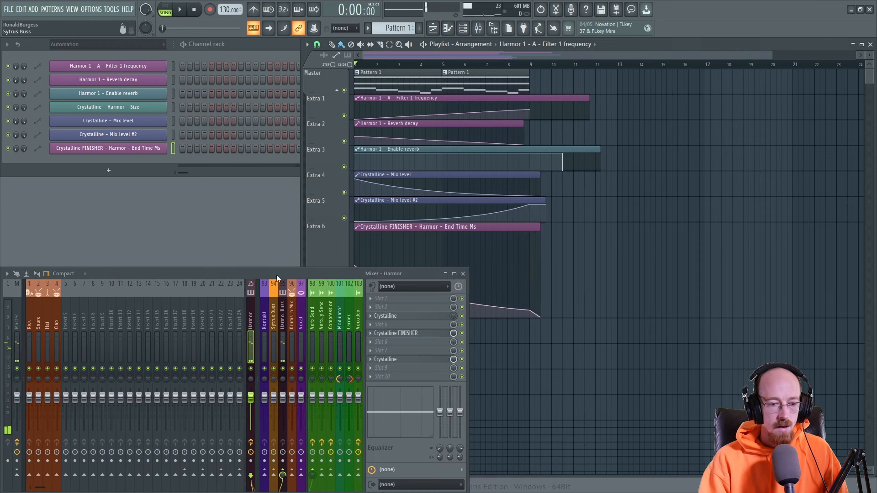
right_click(454, 360)
click(488, 405)
click(569, 327)
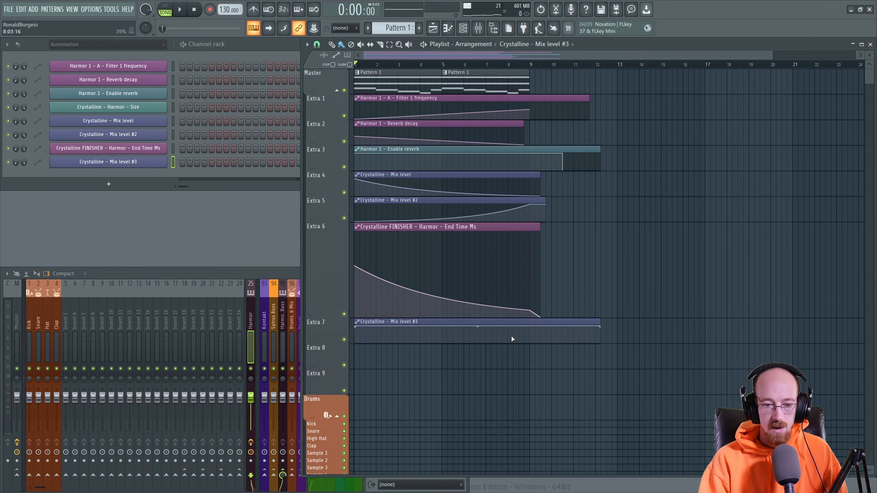
drag(455, 338, 446, 364)
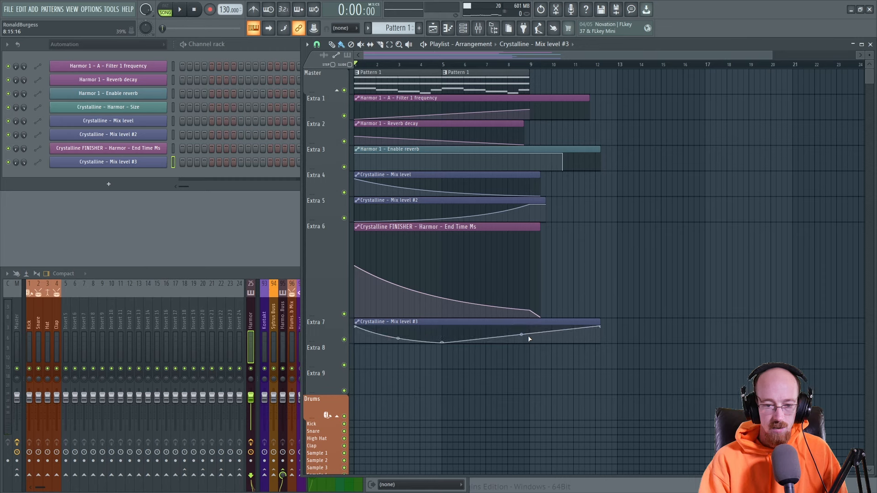
drag(536, 337, 563, 326)
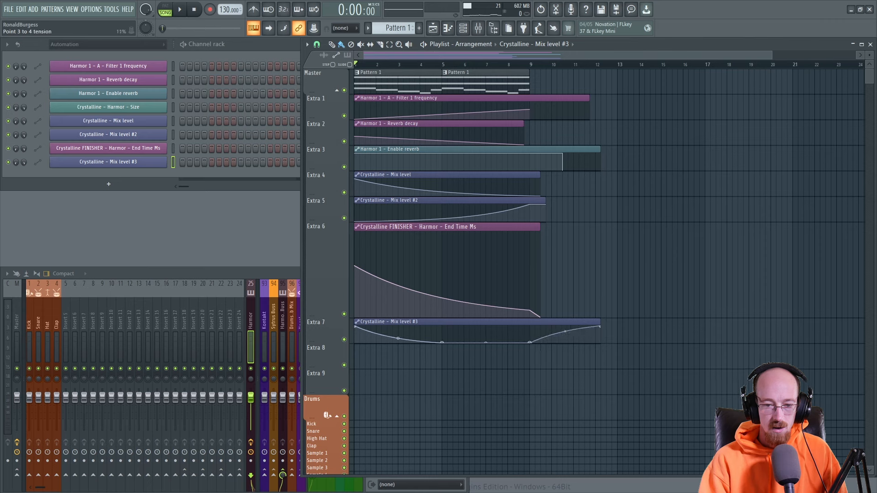
Copy the second Pattern 1 clip to bar 9 and make the copy unique
drag(464, 77, 569, 80)
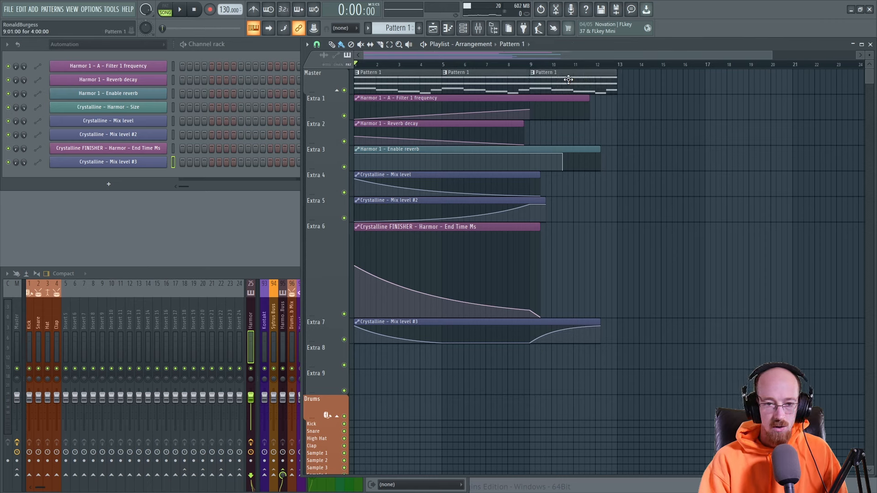
click(535, 77)
click(553, 175)
Open the Pattern 2 clip's Harmor notes in the piano roll and select the lowest-voice notes in bars 3 and 4
double_click(578, 80)
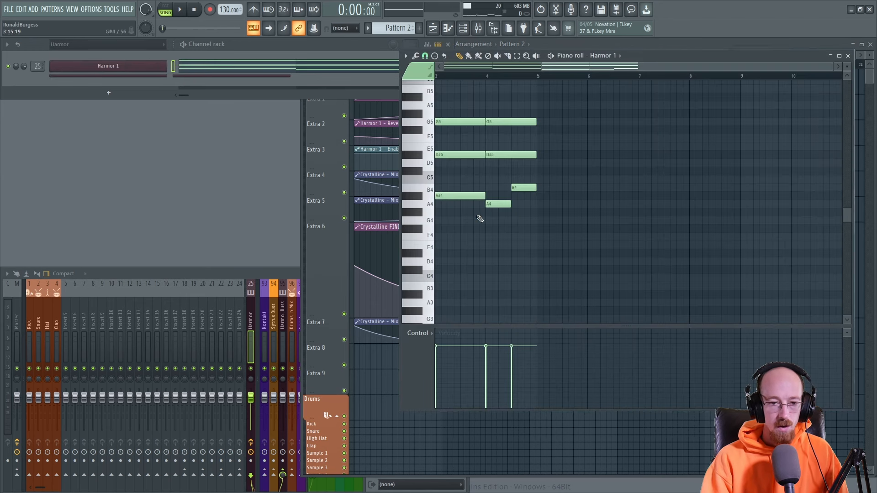
scroll(486, 225, up, 1)
drag(447, 212, 551, 225)
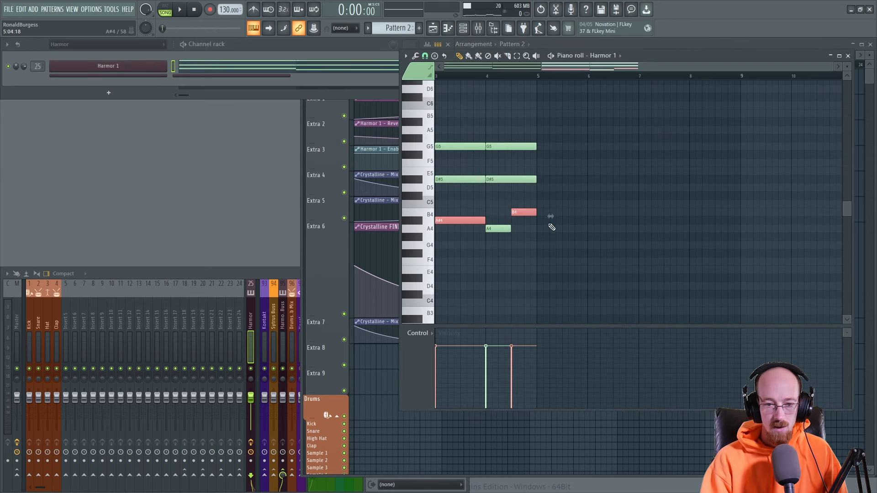
ctrl+shift+click(498, 228)
scroll(505, 256, down, 2)
scroll(476, 218, up, 1)
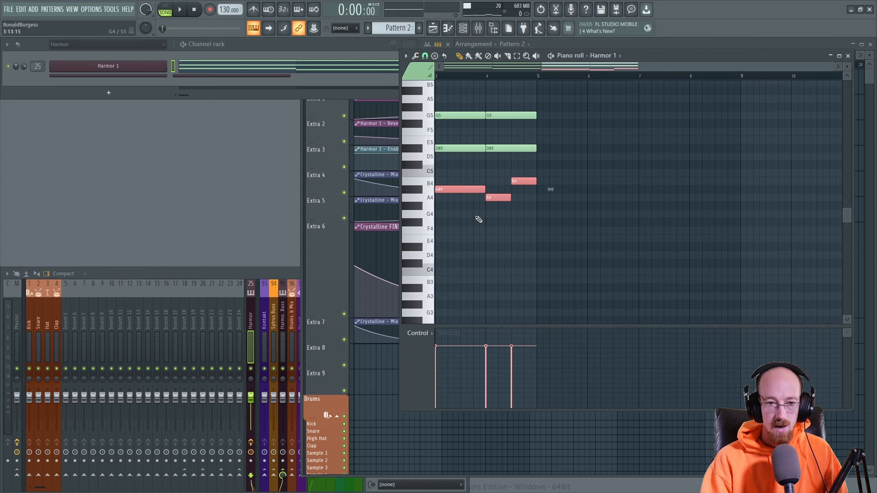
click(500, 273)
scroll(449, 256, down, 1)
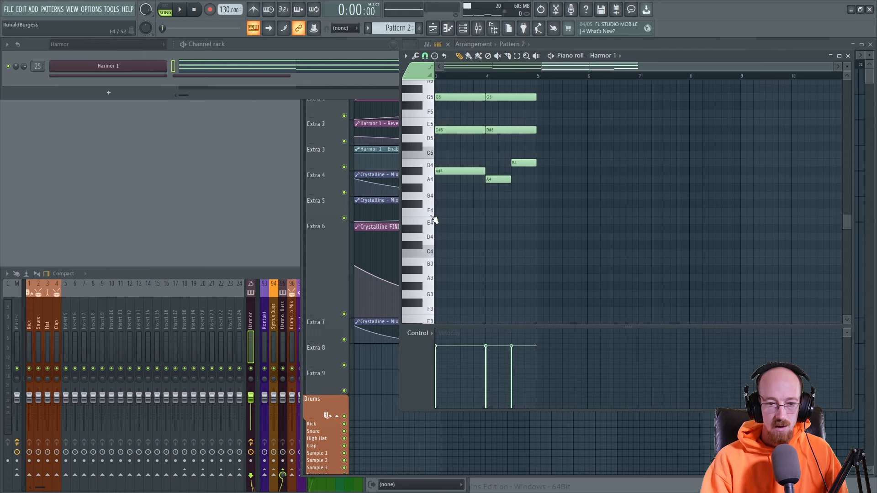
scroll(548, 229, down, 1)
scroll(745, 248, left, 2)
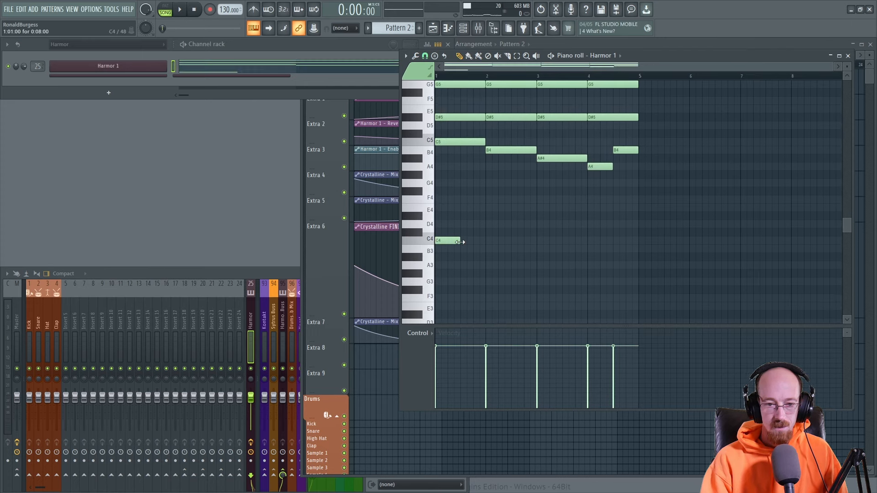
drag(459, 241, 494, 249)
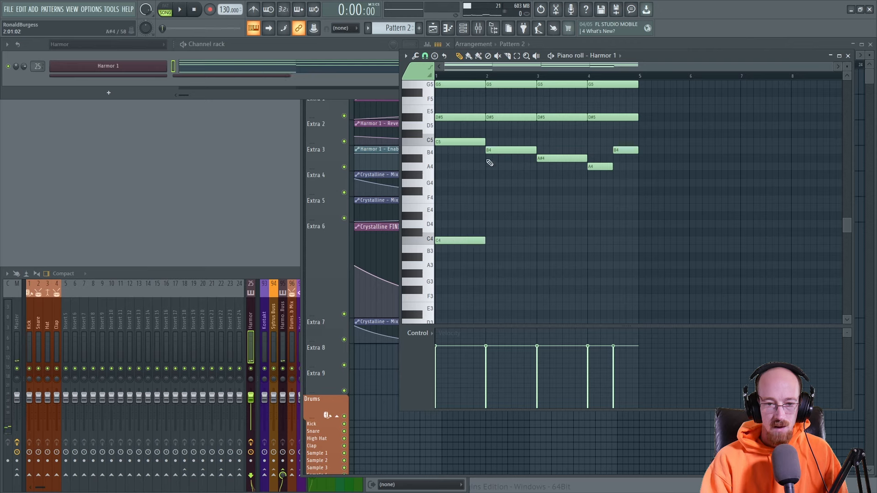
right_click(479, 241)
Duplicate the five lowest-voice notes of Pattern 2 one octave lower, starting at C4
drag(653, 134, 484, 167)
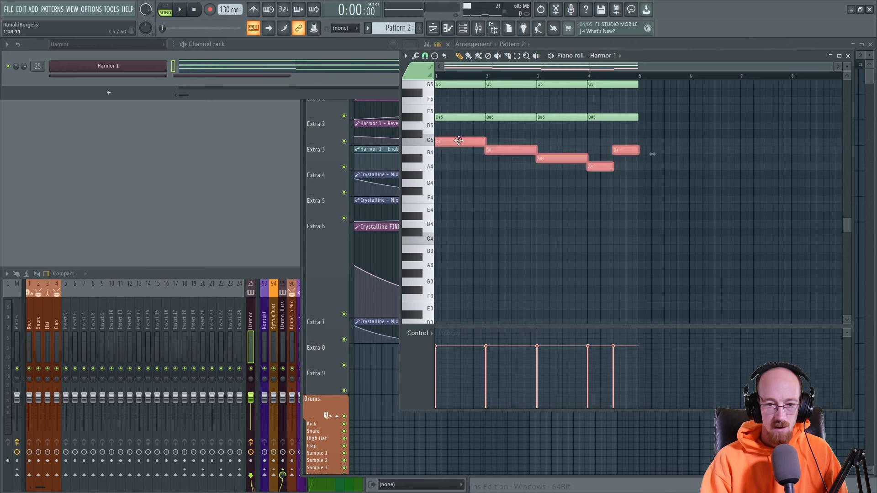
drag(458, 141, 451, 247)
click(530, 211)
Raise the four D#5 notes one octave to D#6, then audition the edited pattern and close the piano roll
scroll(500, 210, up, 3)
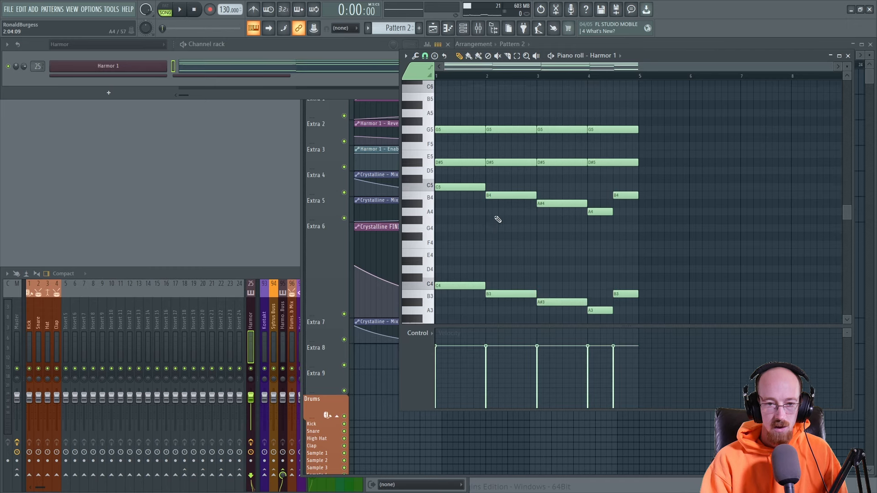
drag(443, 164, 665, 176)
key(ctrl+Up)
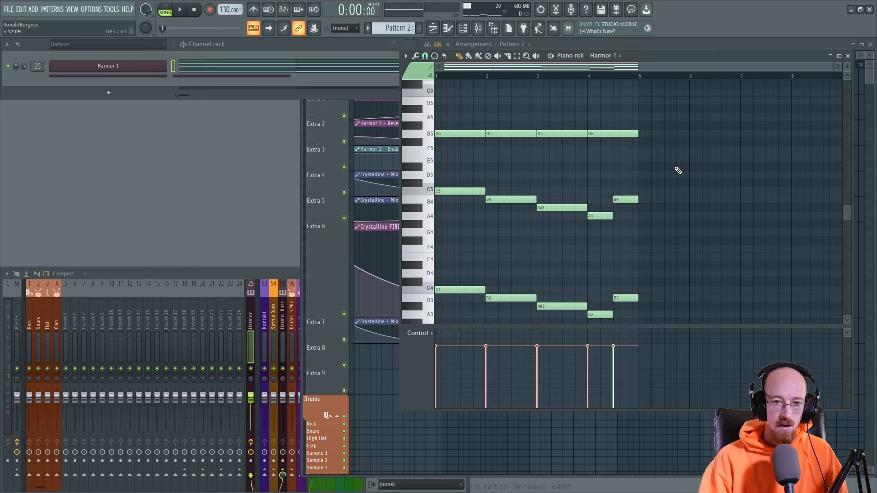
scroll(647, 231, up, 2)
click(572, 296)
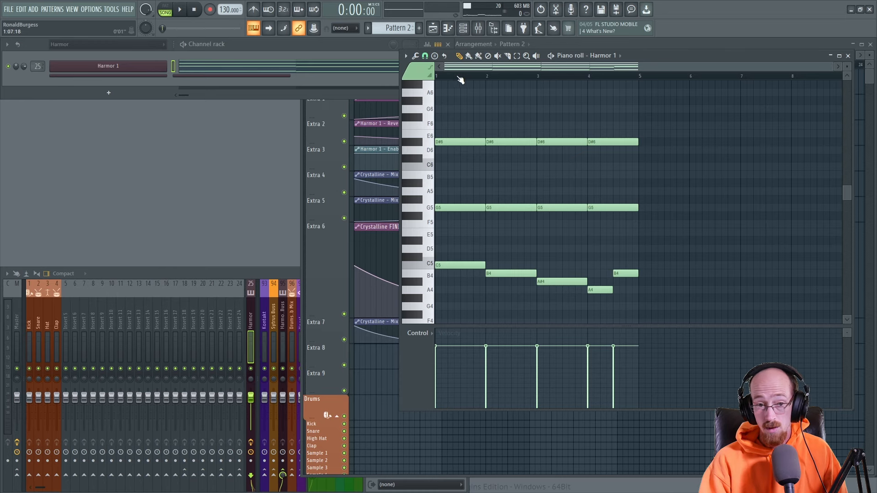
key(space)
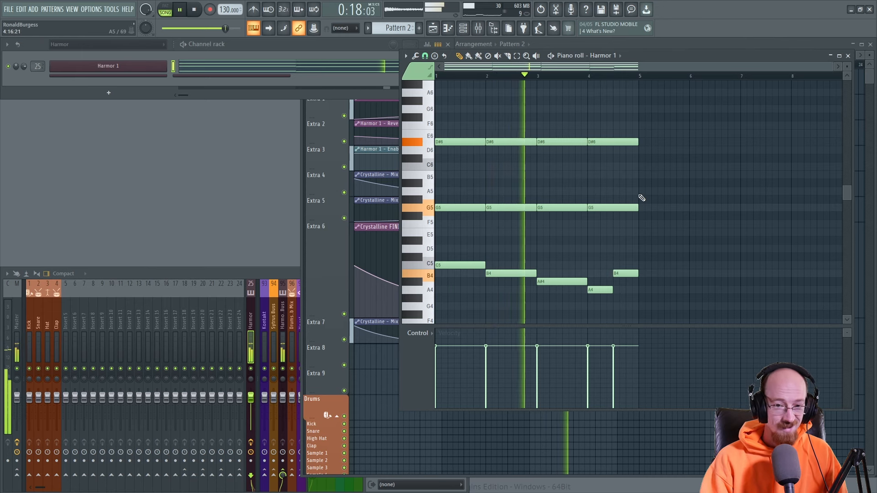
click(848, 55)
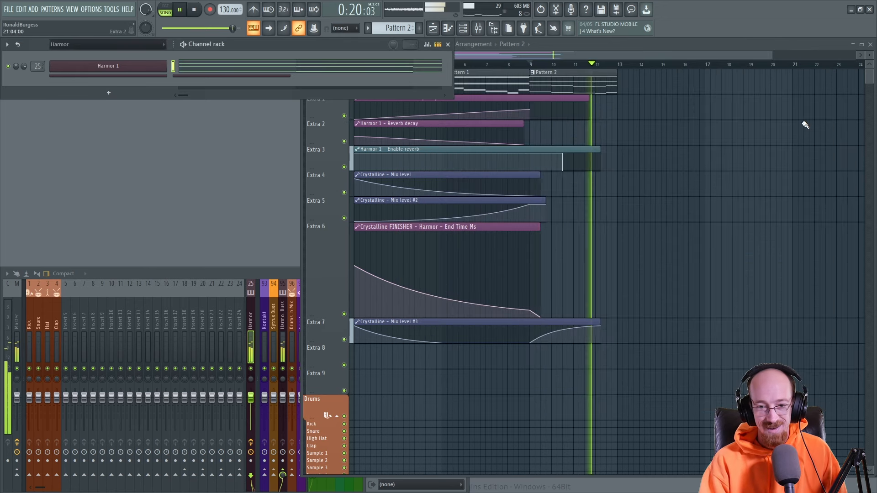
Reshape the rise after bar 9 in the Crystalline Mix level #3 clip and lower its end point while replaying from bar 9
click(600, 350)
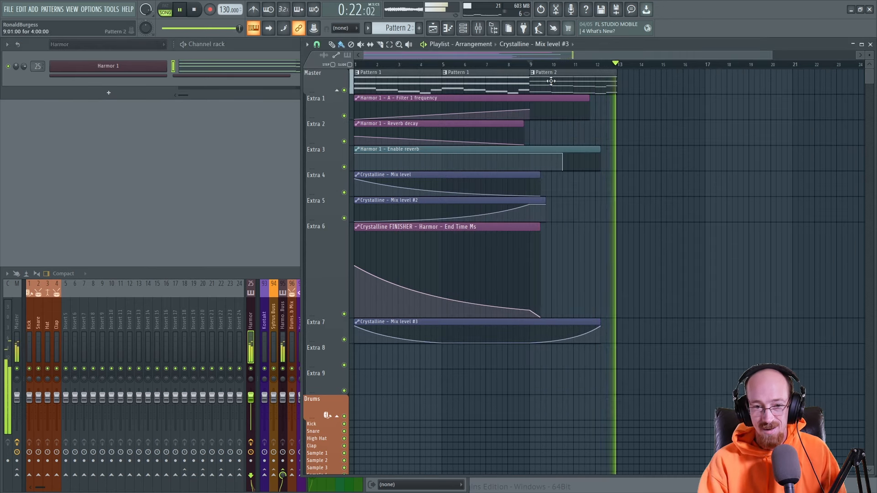
click(531, 66)
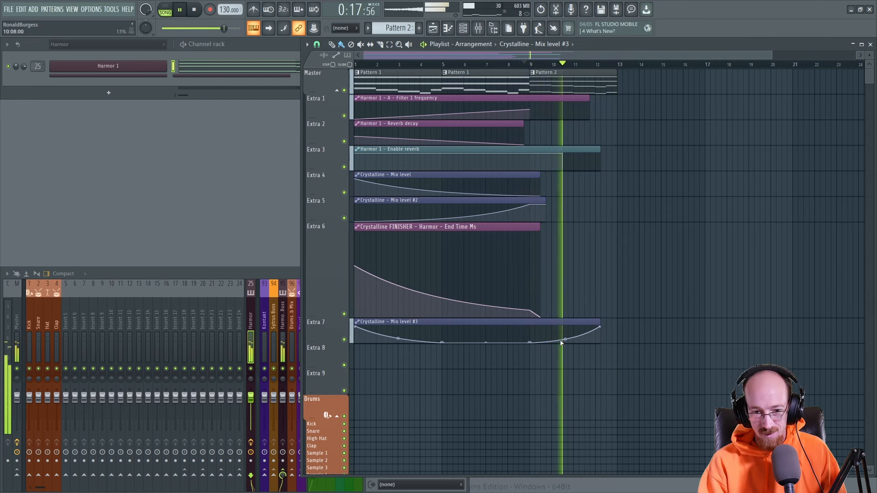
drag(600, 327, 565, 329)
key(space)
click(535, 64)
click(536, 65)
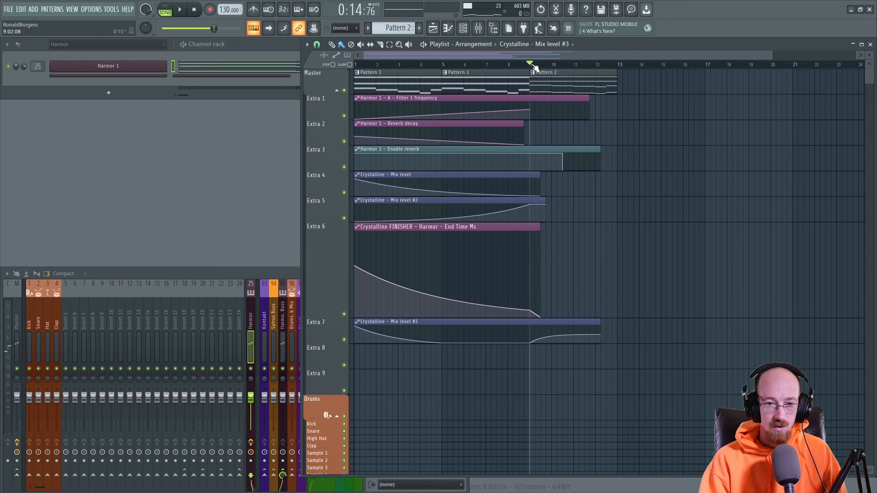
Inspect the slot 8 Crystalline on the Harmor mixer track, close it, and return to the playlist
click(573, 78)
scroll(605, 120, down, 1)
click(257, 273)
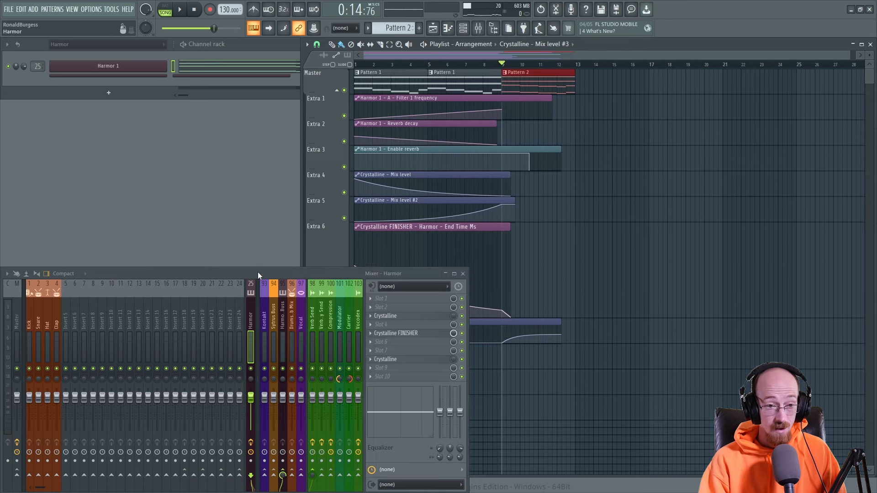
click(410, 364)
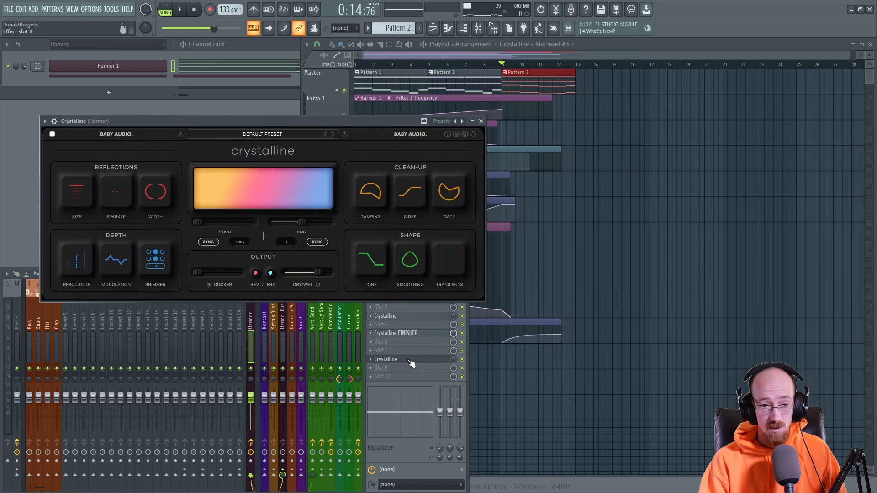
click(482, 121)
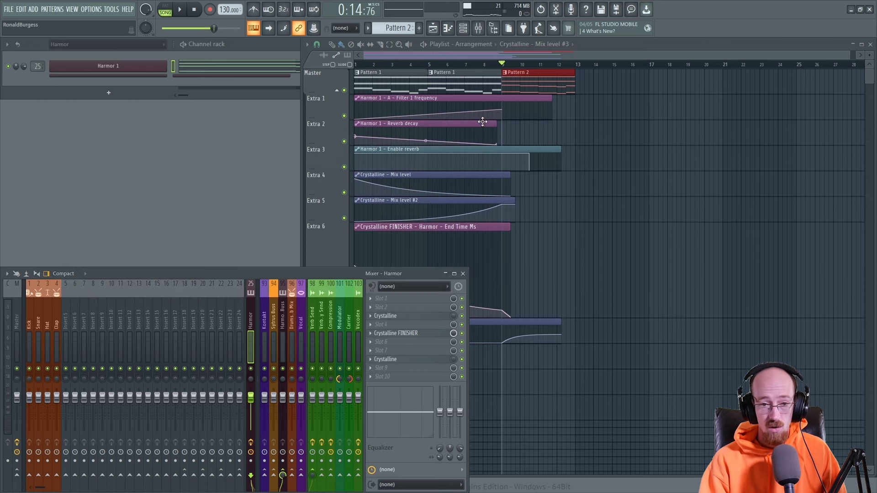
click(565, 57)
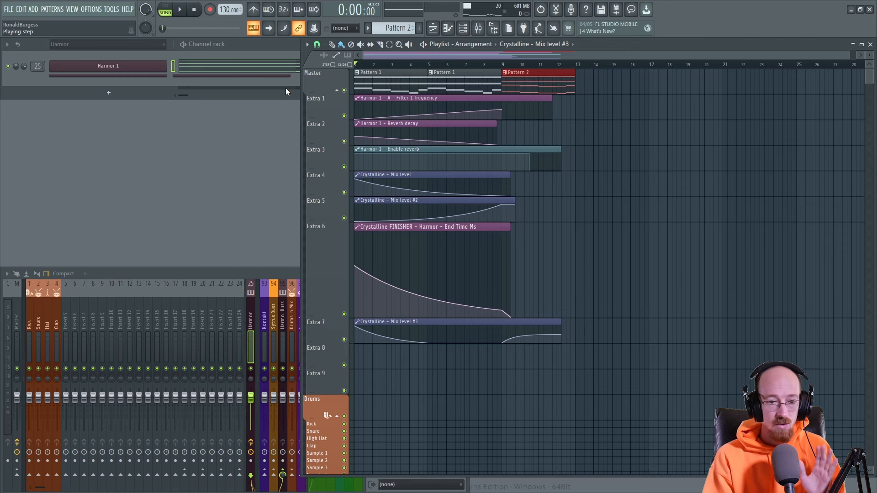
Select the Crystalline Mix level and Mix level #2 clips and play the arrangement from the start
click(424, 197)
drag(538, 188, 554, 219)
click(593, 192)
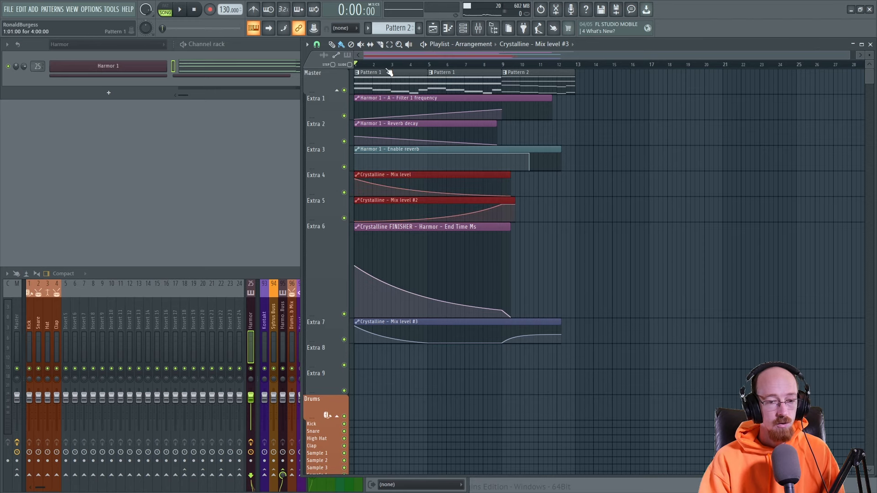
scroll(571, 192, down, 1)
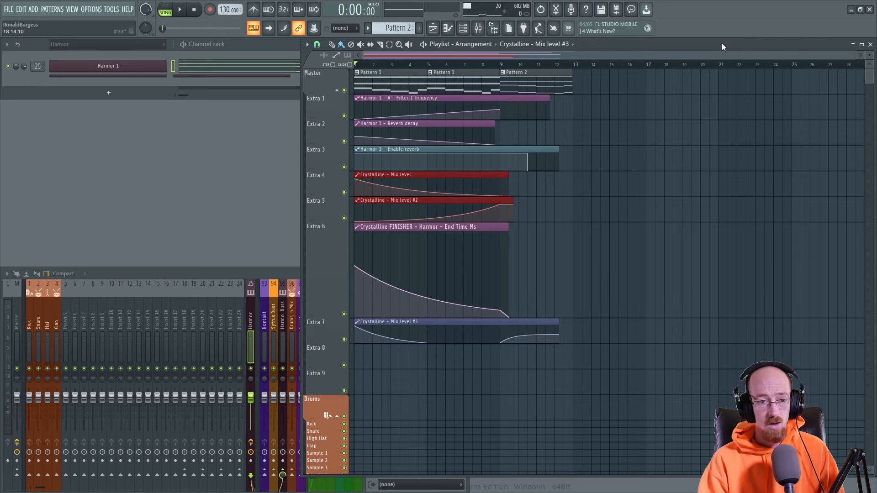
key(space)
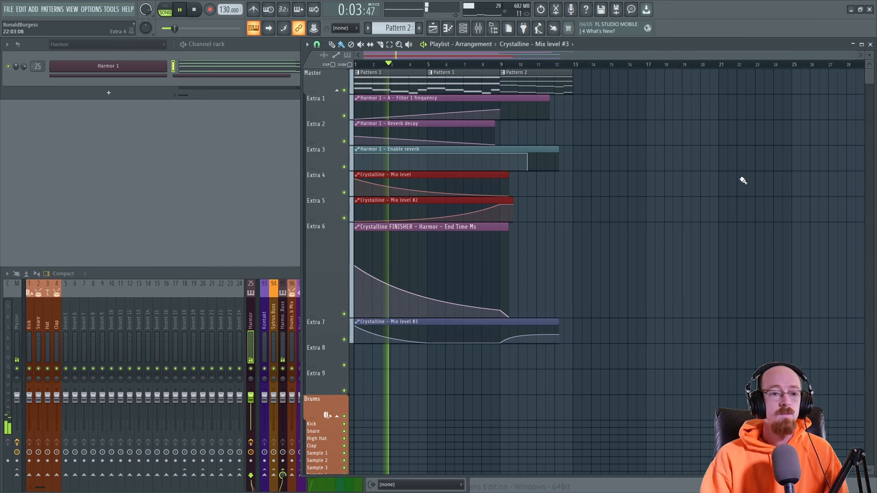
Watch the automated End time in the Harmor track's Crystalline FINISHER during playback, then close the plugin and stop
click(272, 273)
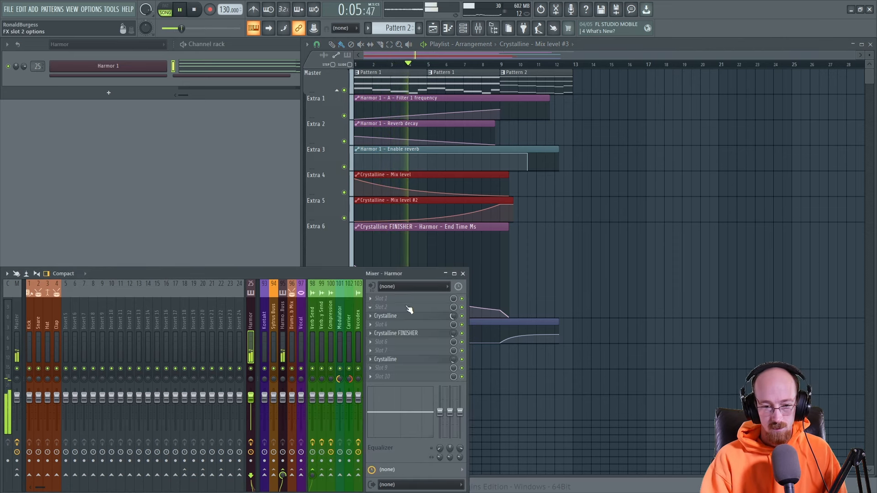
click(420, 333)
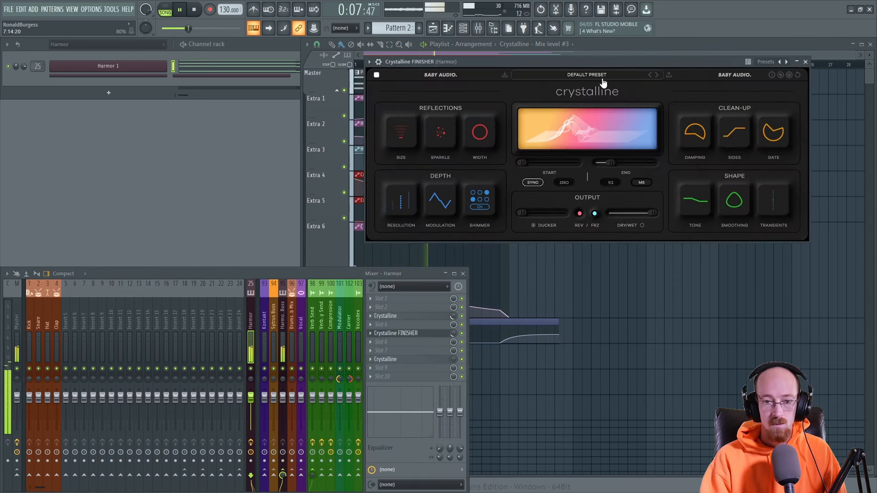
drag(626, 59, 644, 54)
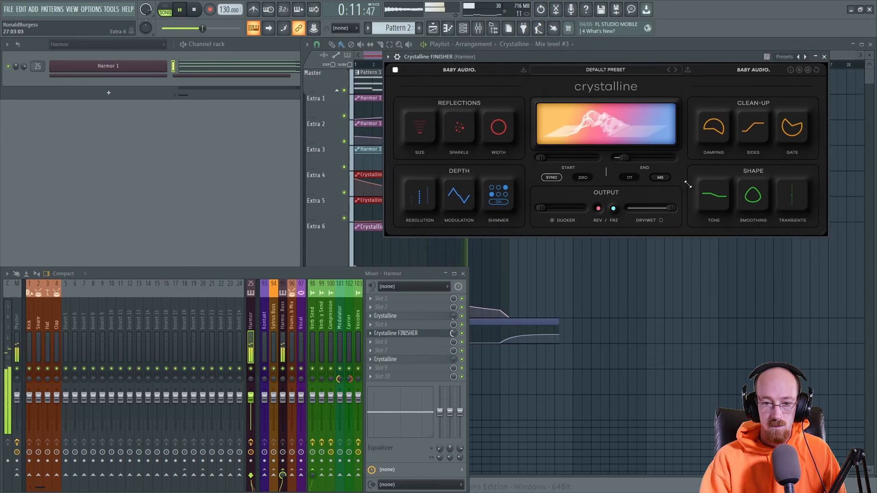
drag(661, 57, 668, 250)
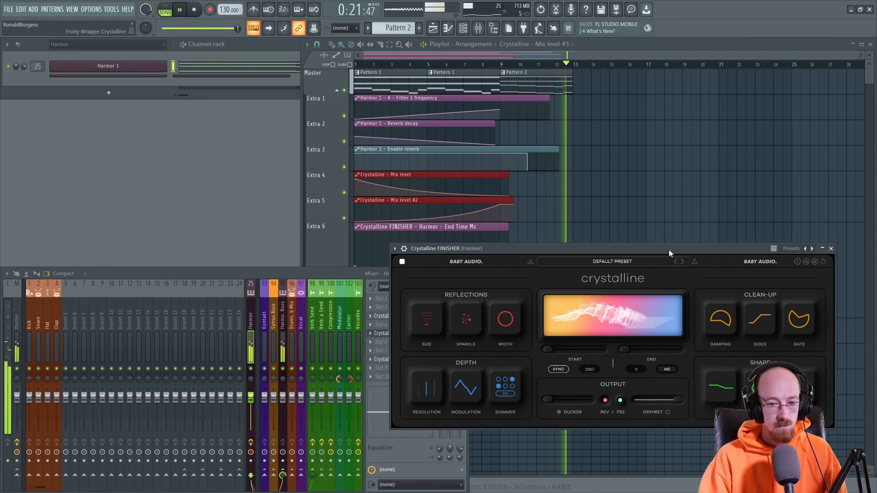
drag(669, 250, 681, 153)
click(856, 147)
key(space)
key(F6)
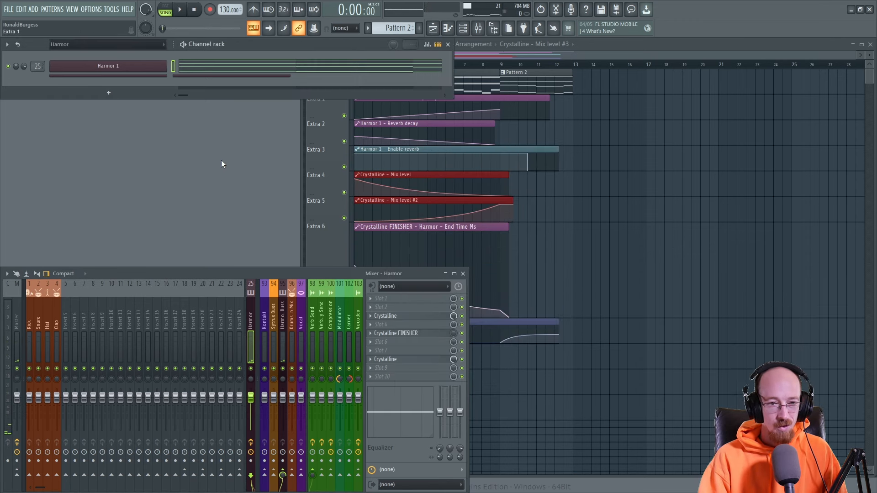
click(498, 90)
drag(584, 89, 339, 87)
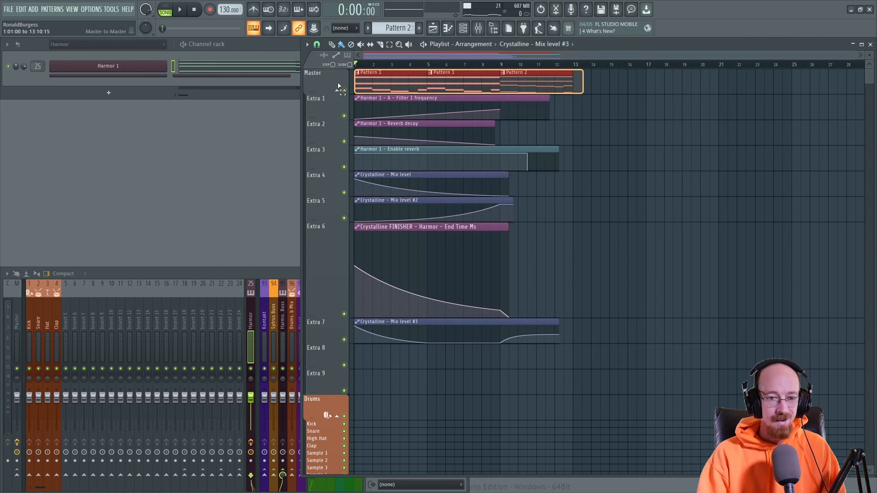
drag(544, 88, 398, 90)
click(567, 131)
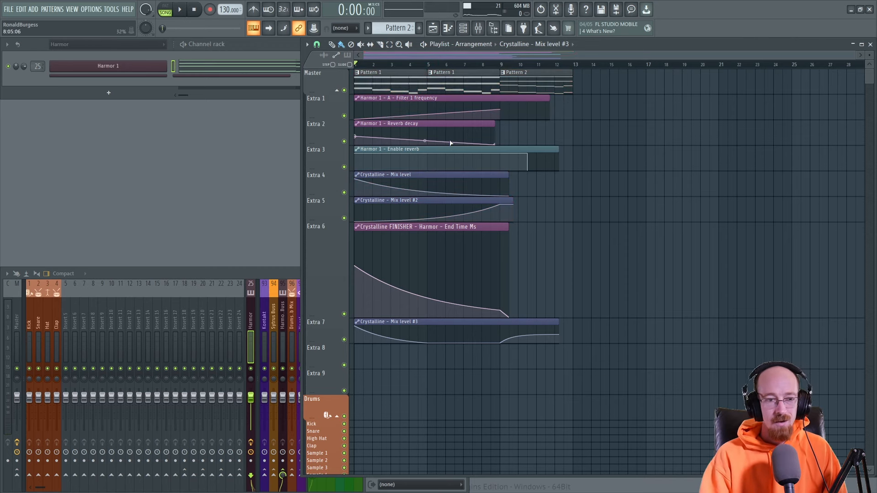
Show all channels in the Channel rack and open the Harmor 1 instrument
click(102, 45)
click(102, 55)
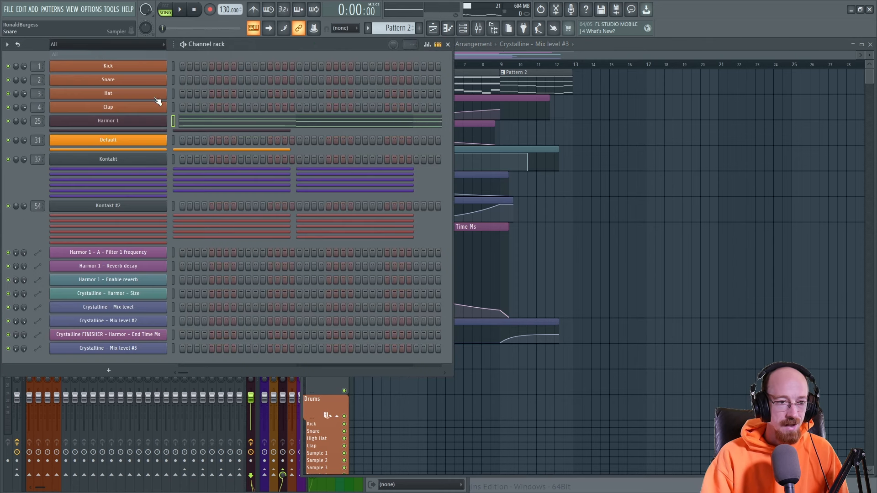
click(152, 125)
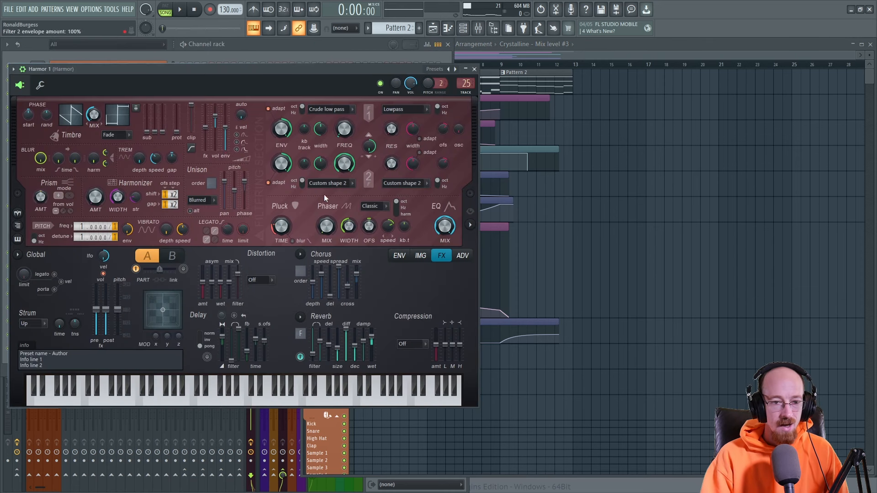